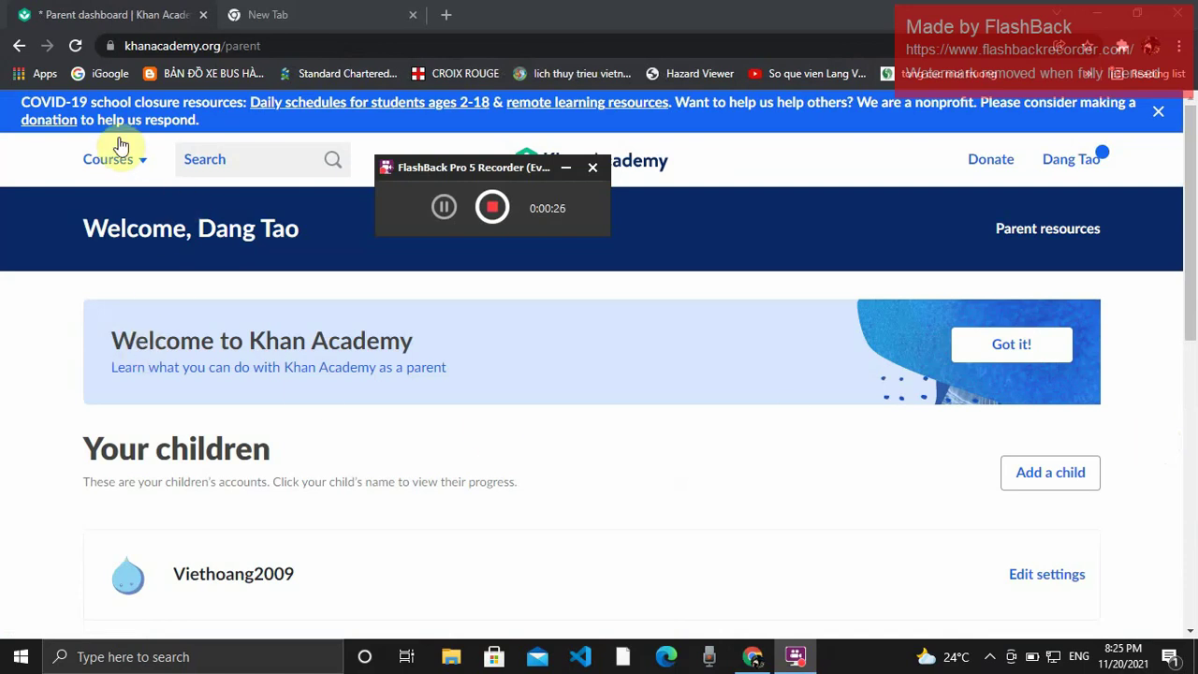
Open the 2nd grade math course and start its 30-question Course Challenge.
left_click(141, 167)
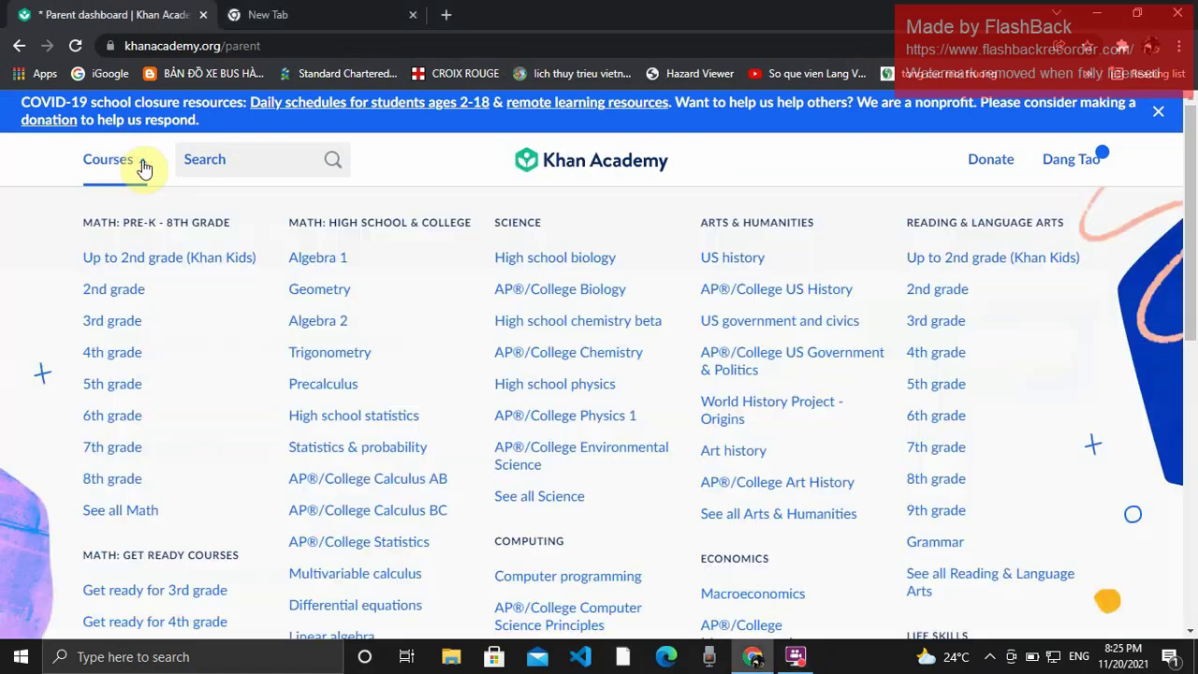
left_click(138, 296)
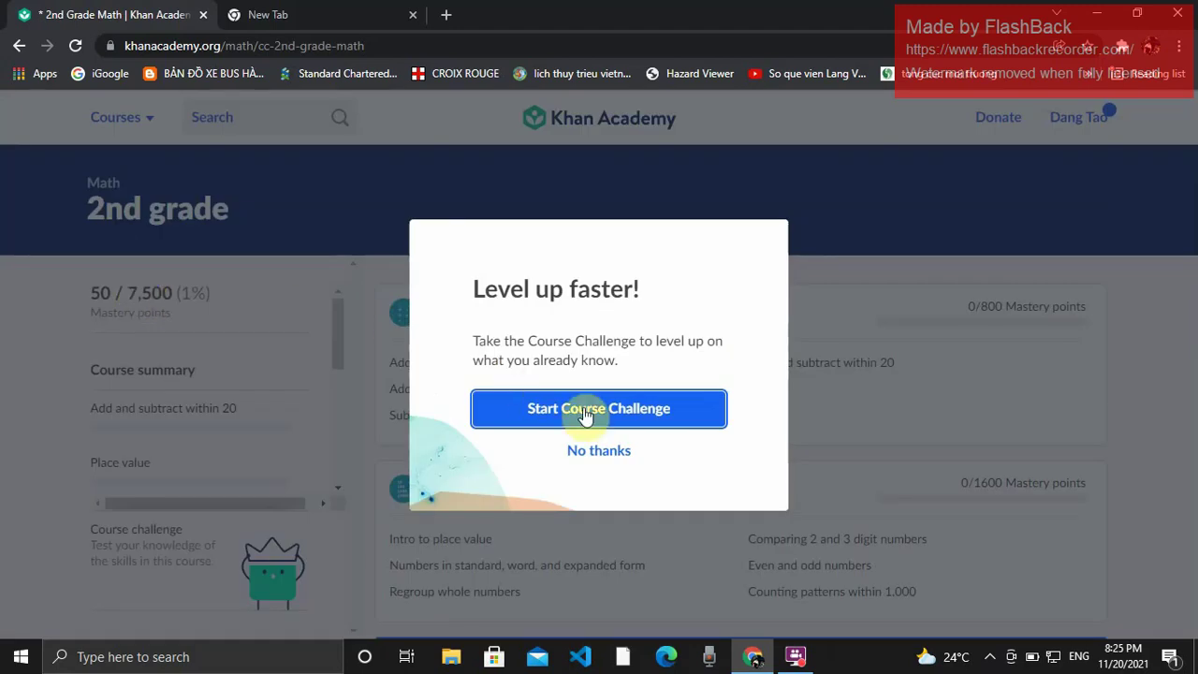
left_click(659, 419)
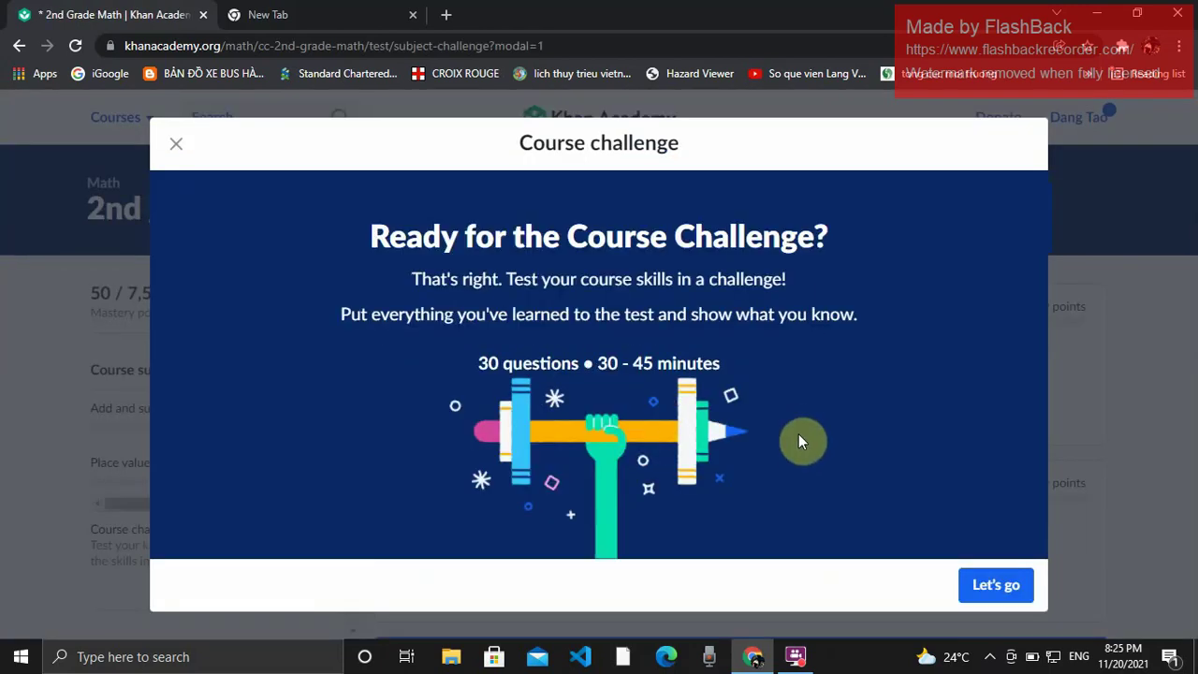
left_click(996, 588)
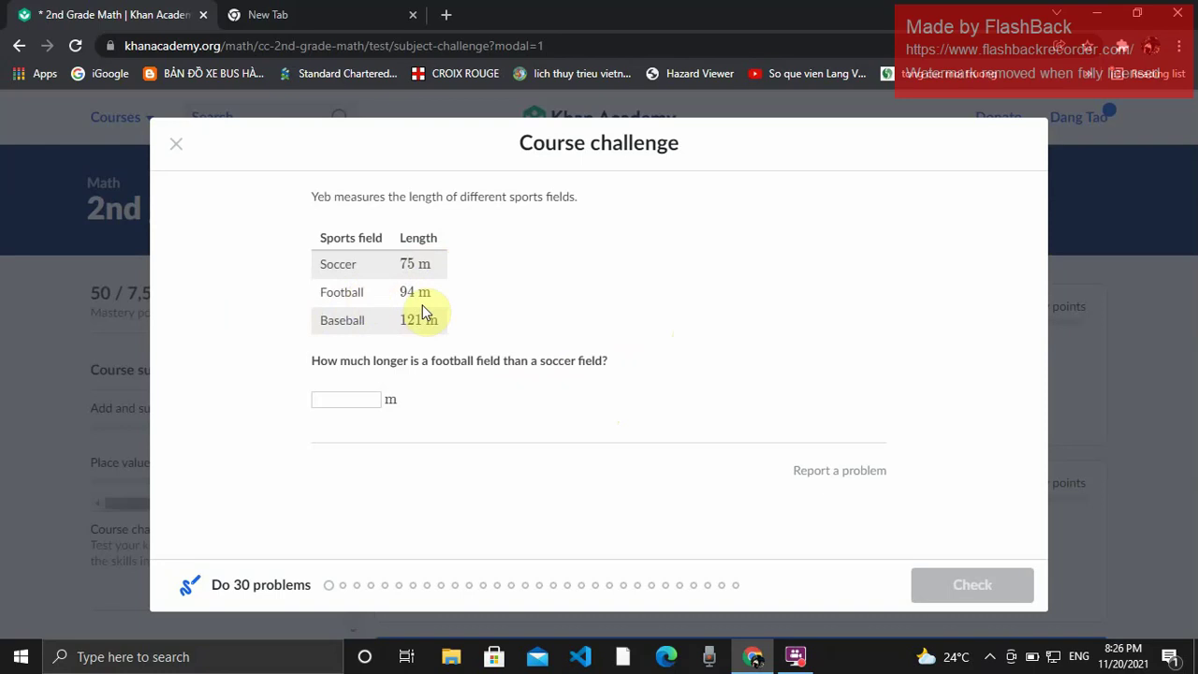
Answer 19 m for how much longer the football field is than the soccer field, submit it and continue to question 2.
left_click(356, 399)
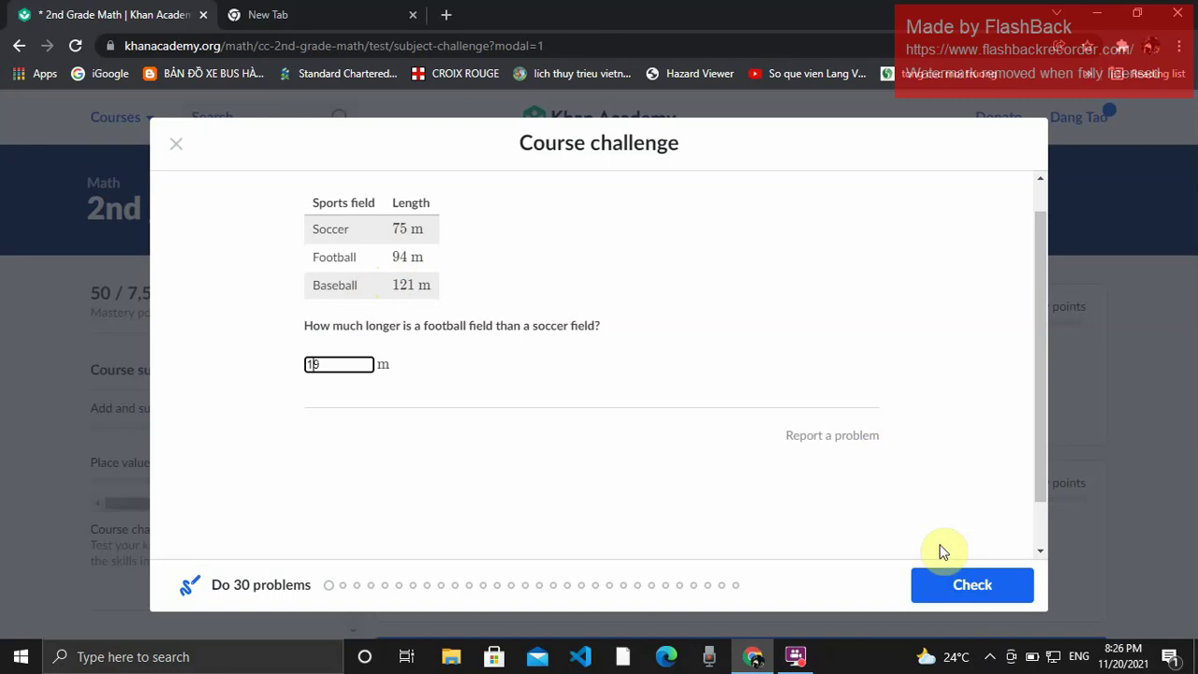
left_click(953, 593)
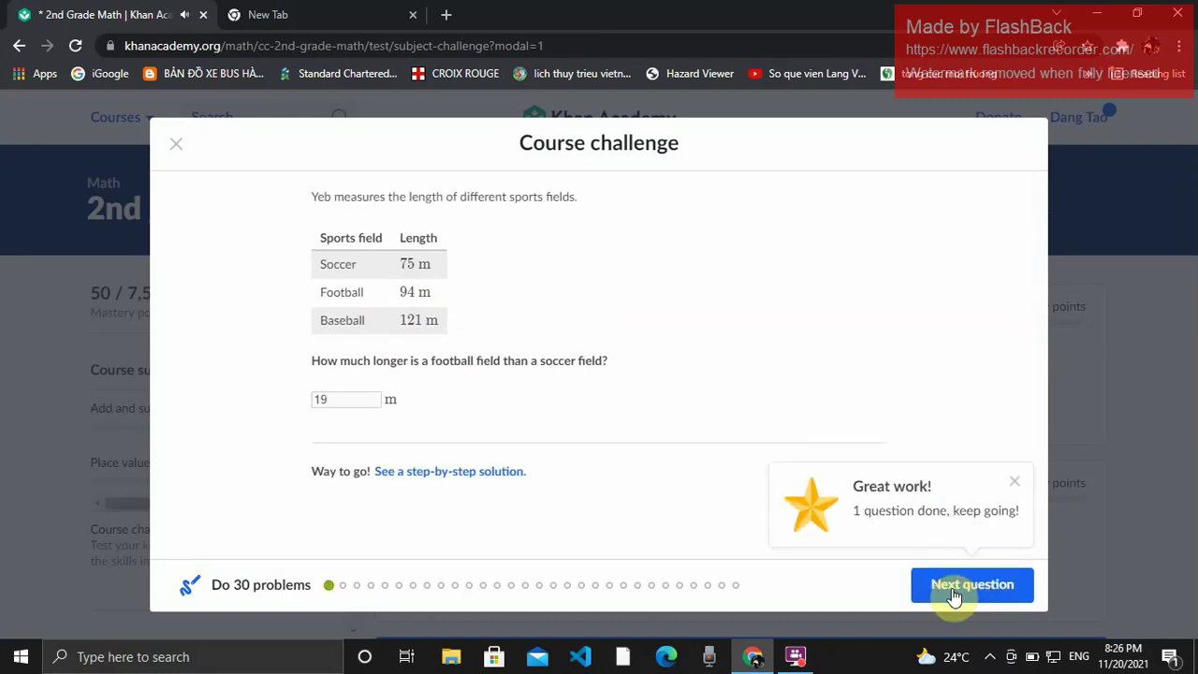
left_click(954, 595)
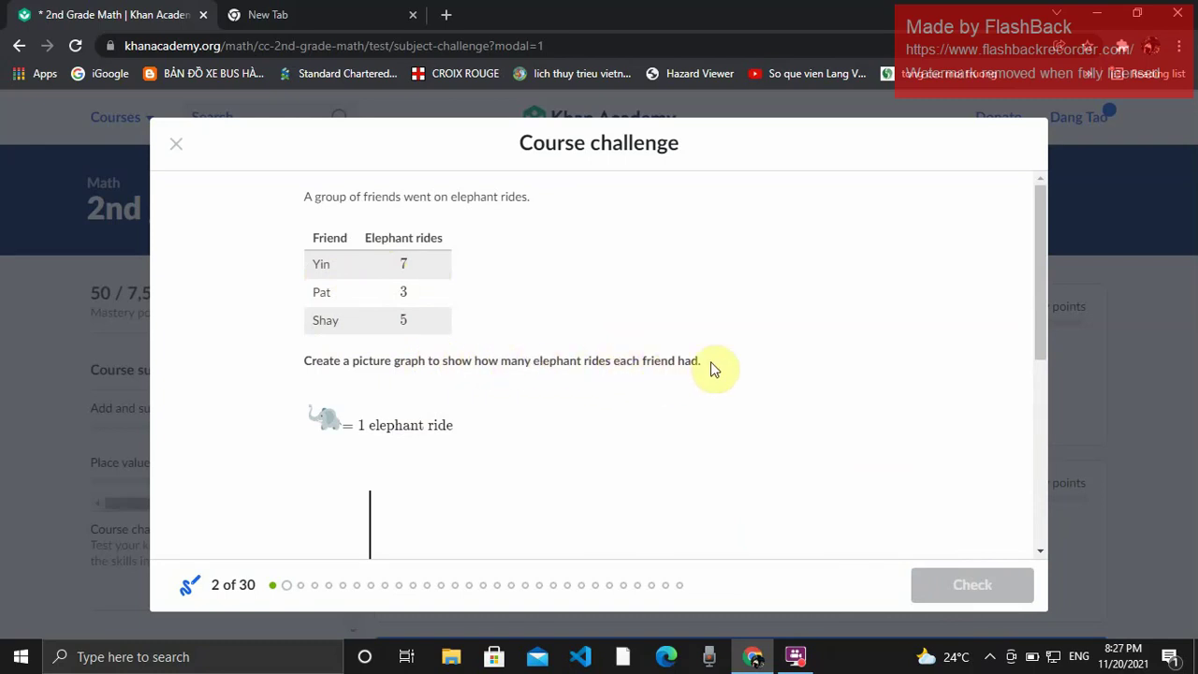
Fill the third friend's column of the elephant ride picture graph with five elephants.
left_click_drag(1046, 293, 1043, 385)
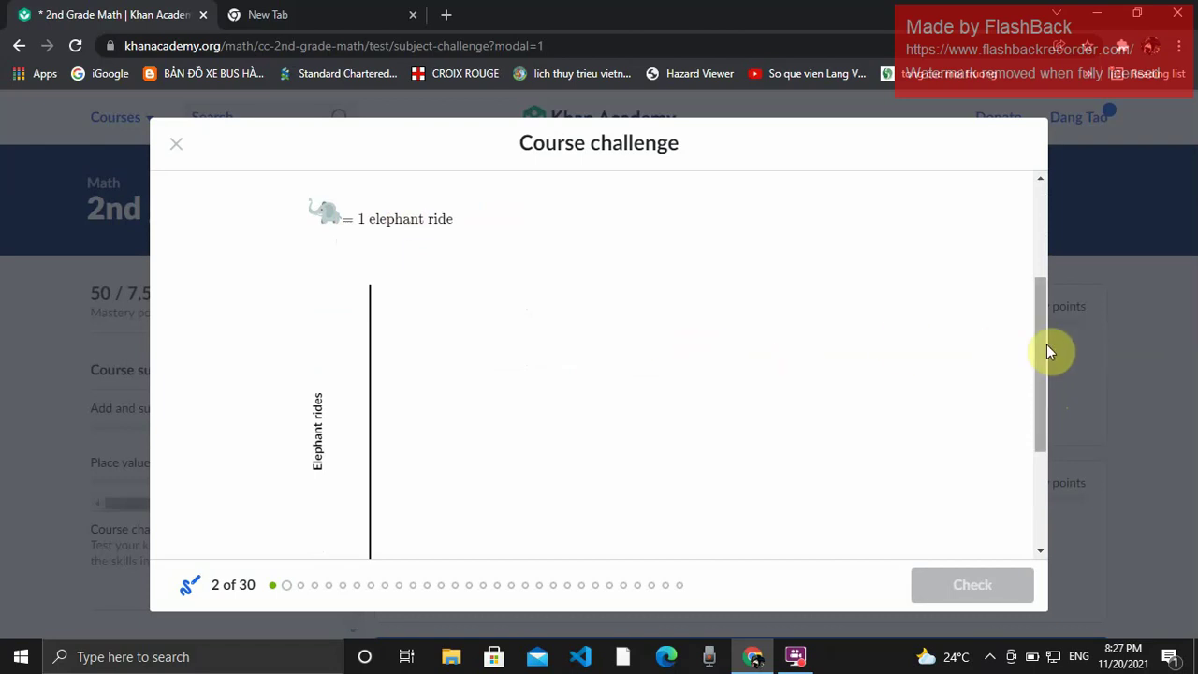
mouse_move(1046, 344)
left_mouse_down()
mouse_move(1045, 458)
mouse_move(1031, 251)
mouse_move(1032, 374)
mouse_move(1022, 283)
mouse_move(1029, 366)
mouse_move(1029, 350)
left_mouse_up()
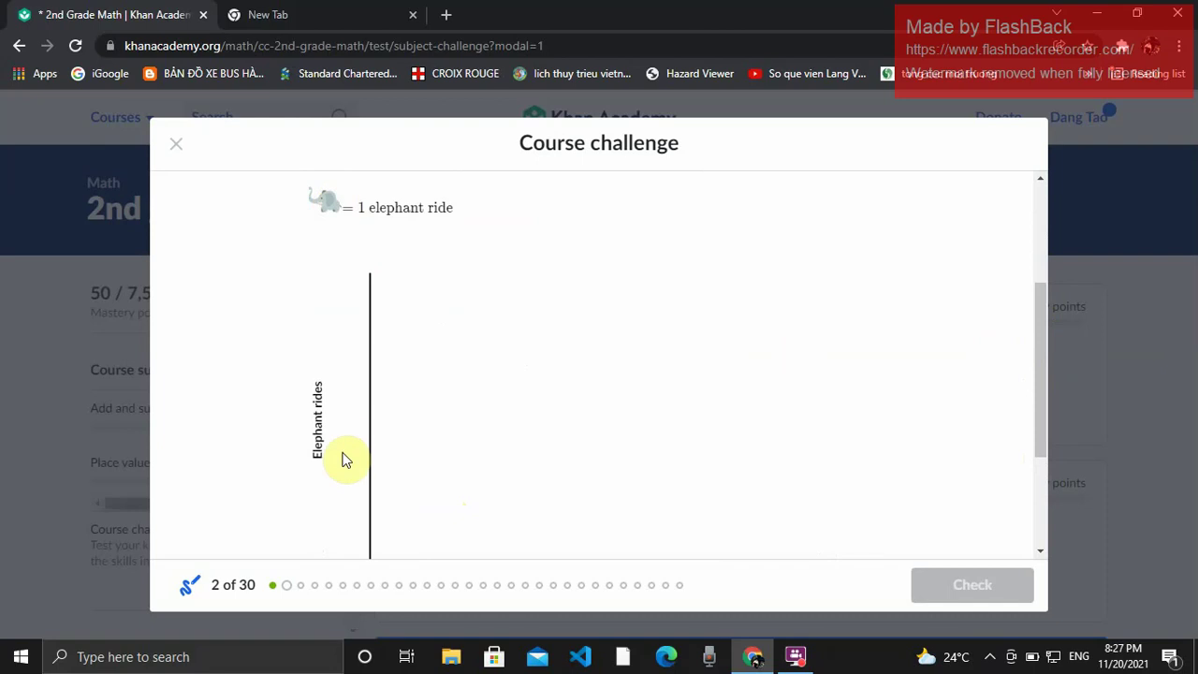
left_click(615, 409)
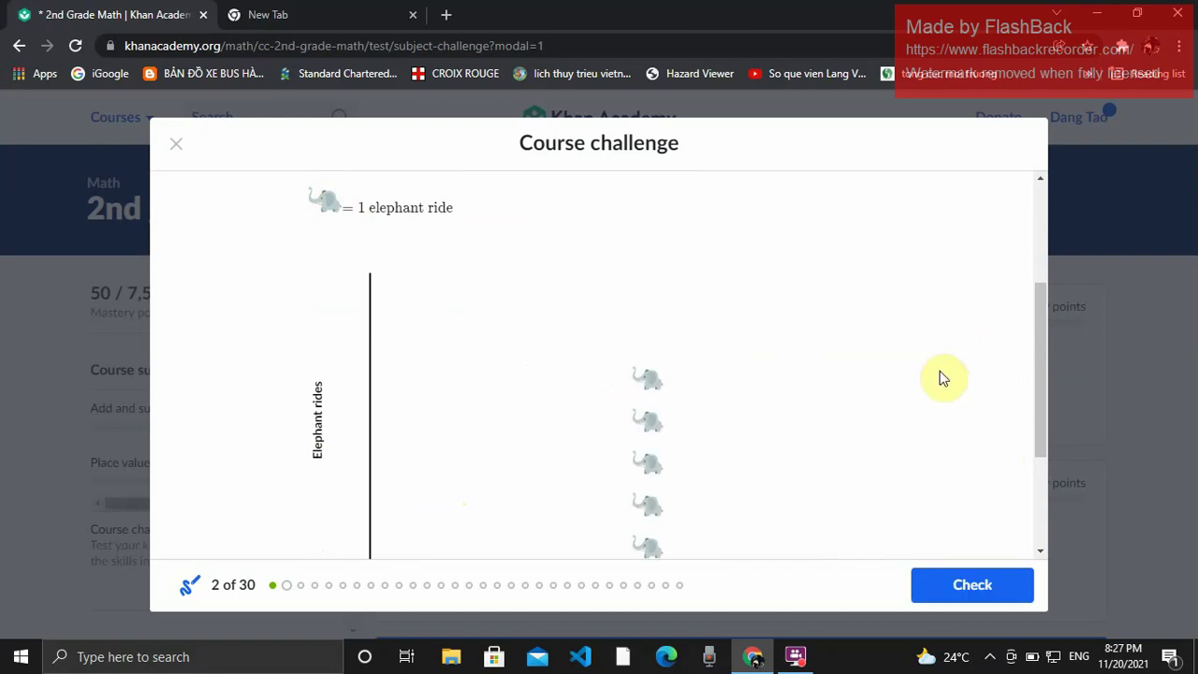
left_click_drag(1041, 316, 1041, 371)
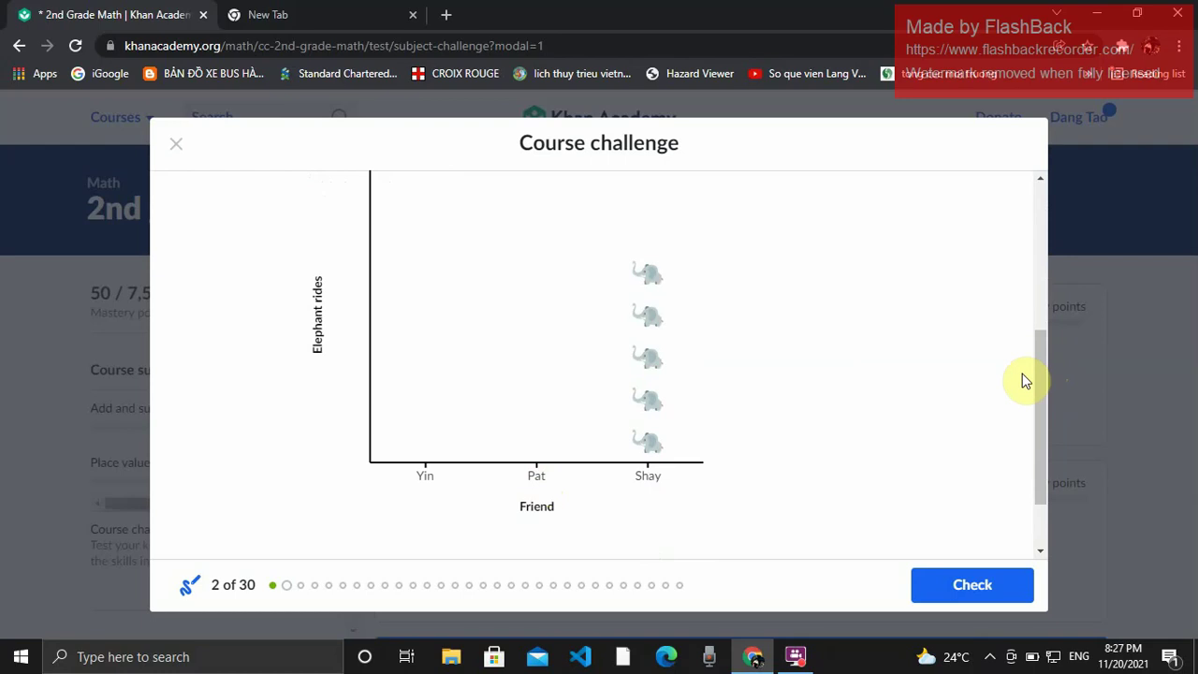
Place five elephants each in the second and first friends' columns of the picture graph.
left_click_drag(1033, 381, 1035, 266)
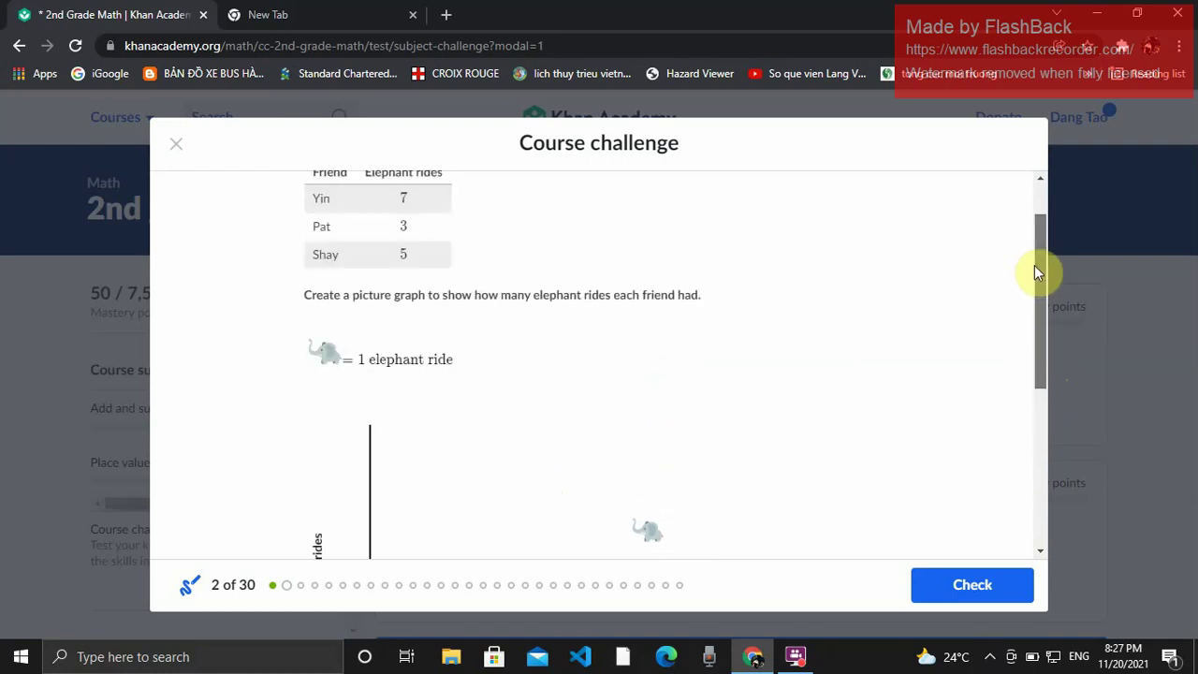
left_click(326, 352)
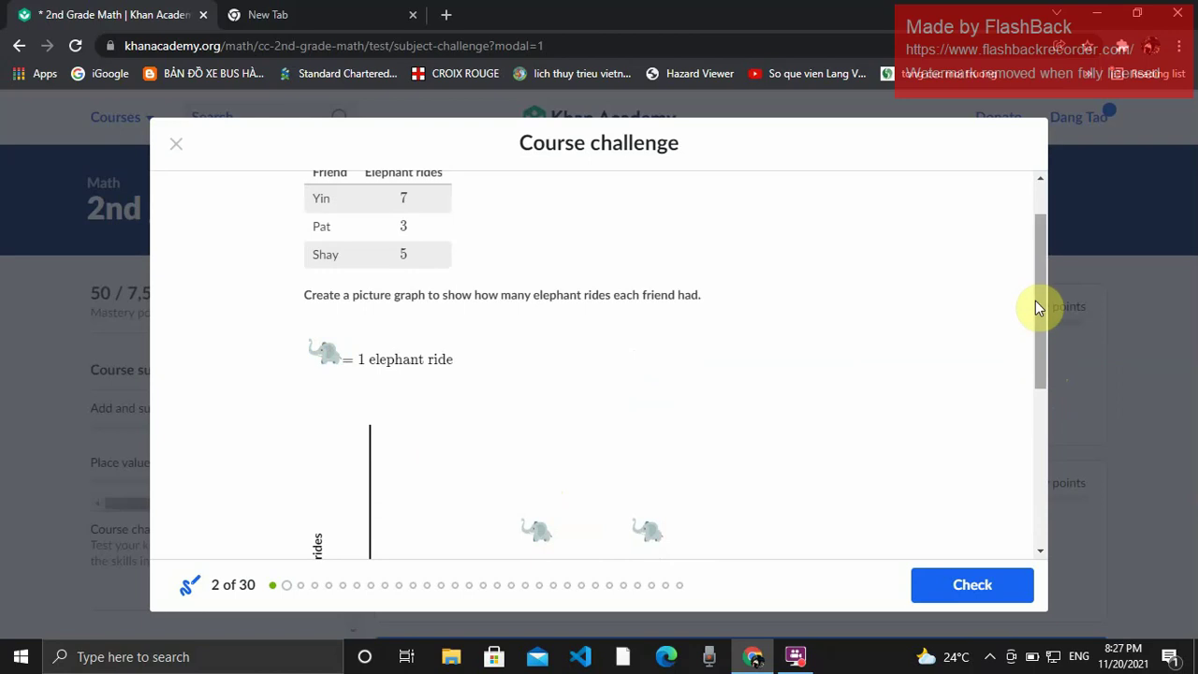
left_click_drag(1035, 308, 1036, 441)
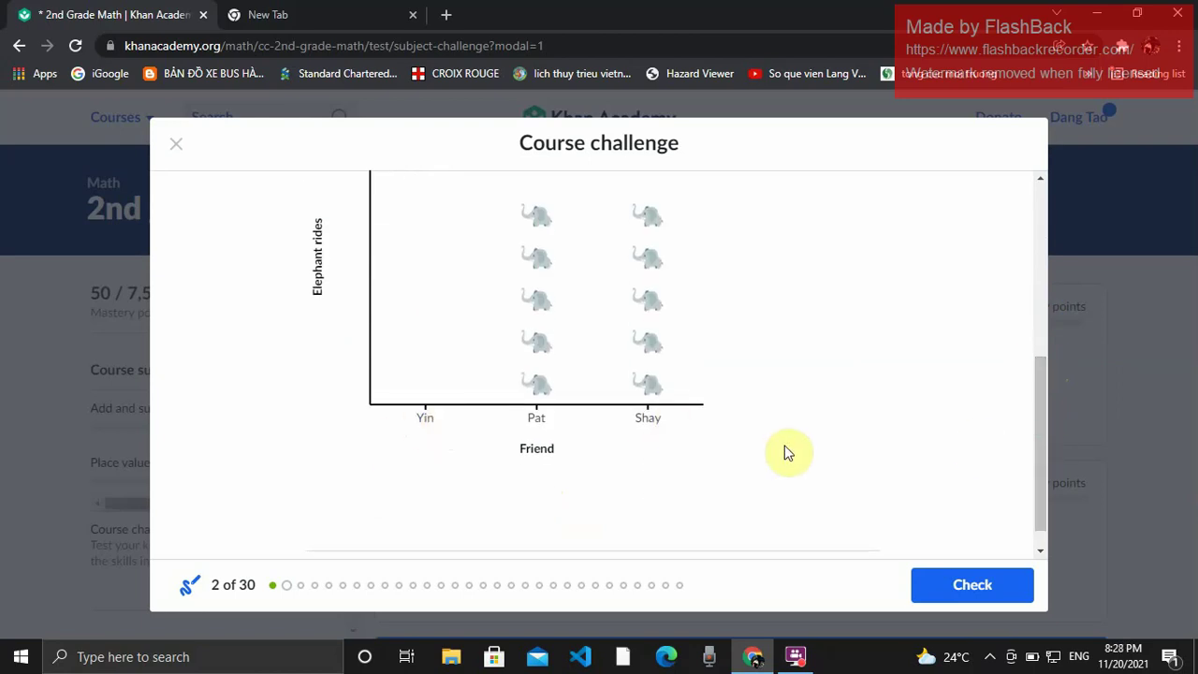
left_click_drag(1036, 497, 1033, 391)
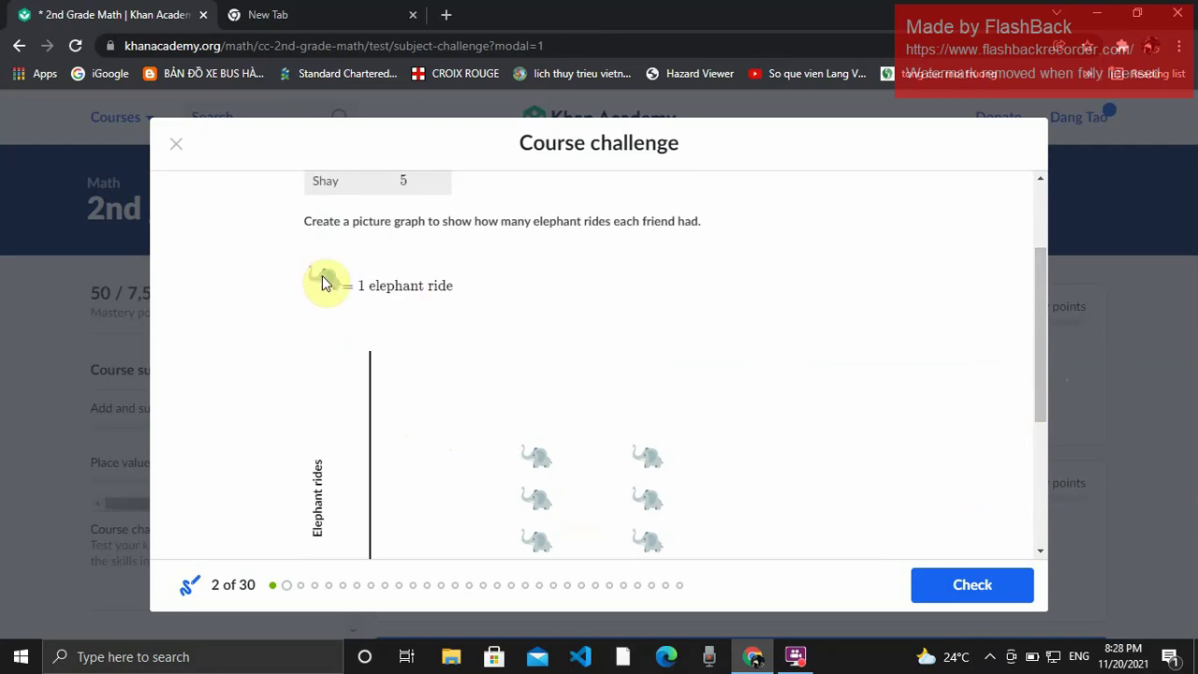
left_click(447, 478)
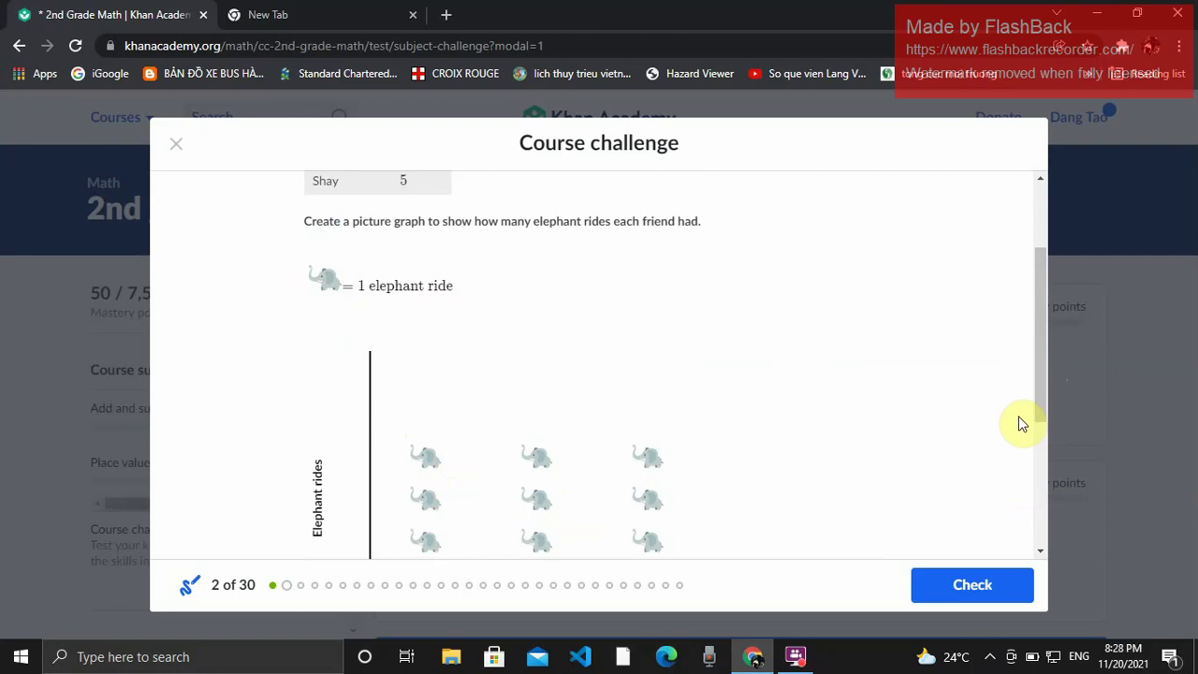
left_click_drag(1044, 403, 1043, 483)
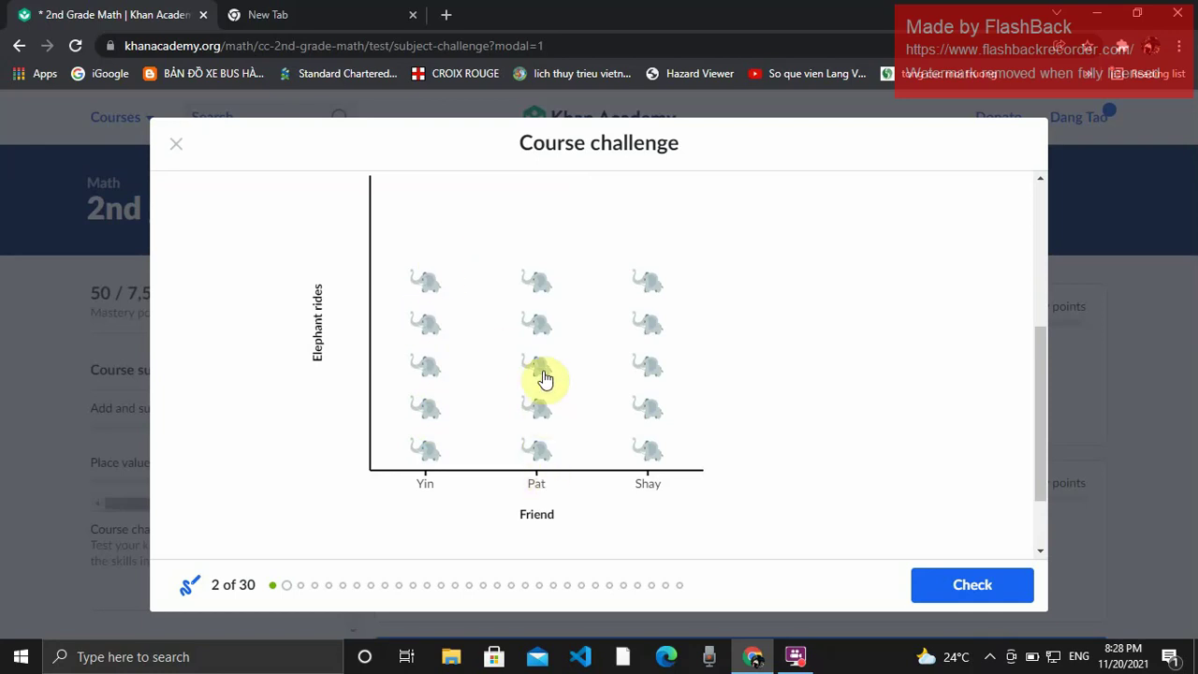
Raise the first friend's column to seven elephants and reduce the second friend's column to three.
left_click(450, 266)
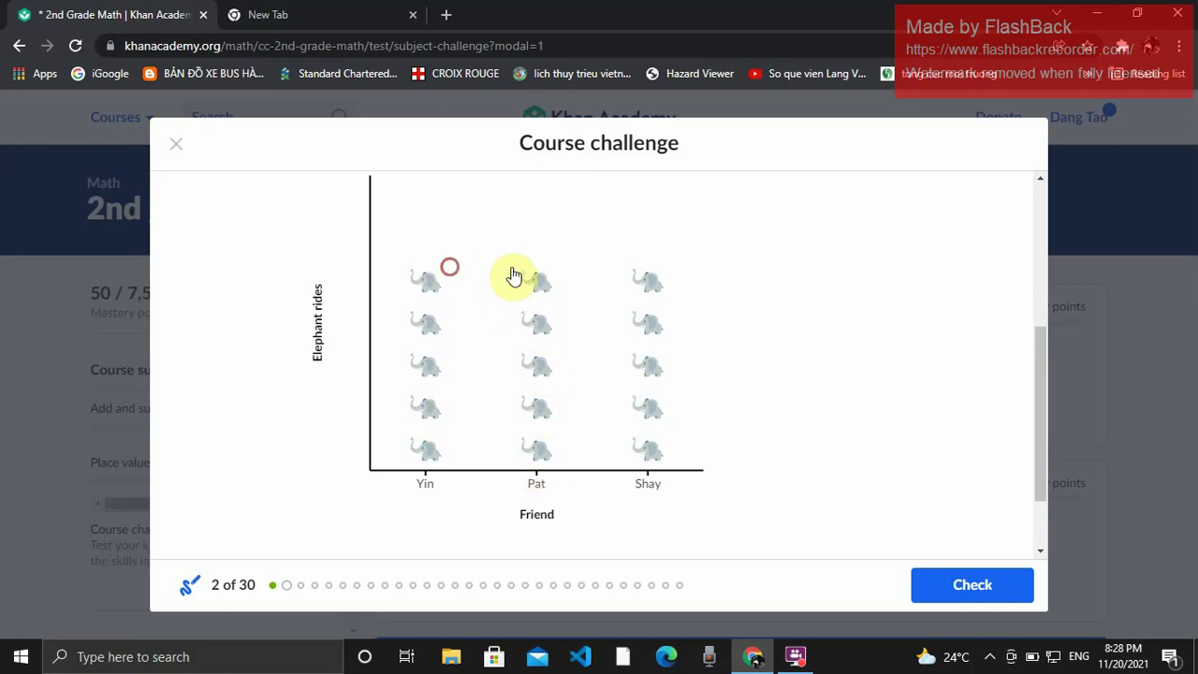
left_click(438, 268)
left_click(421, 251)
left_click(422, 207)
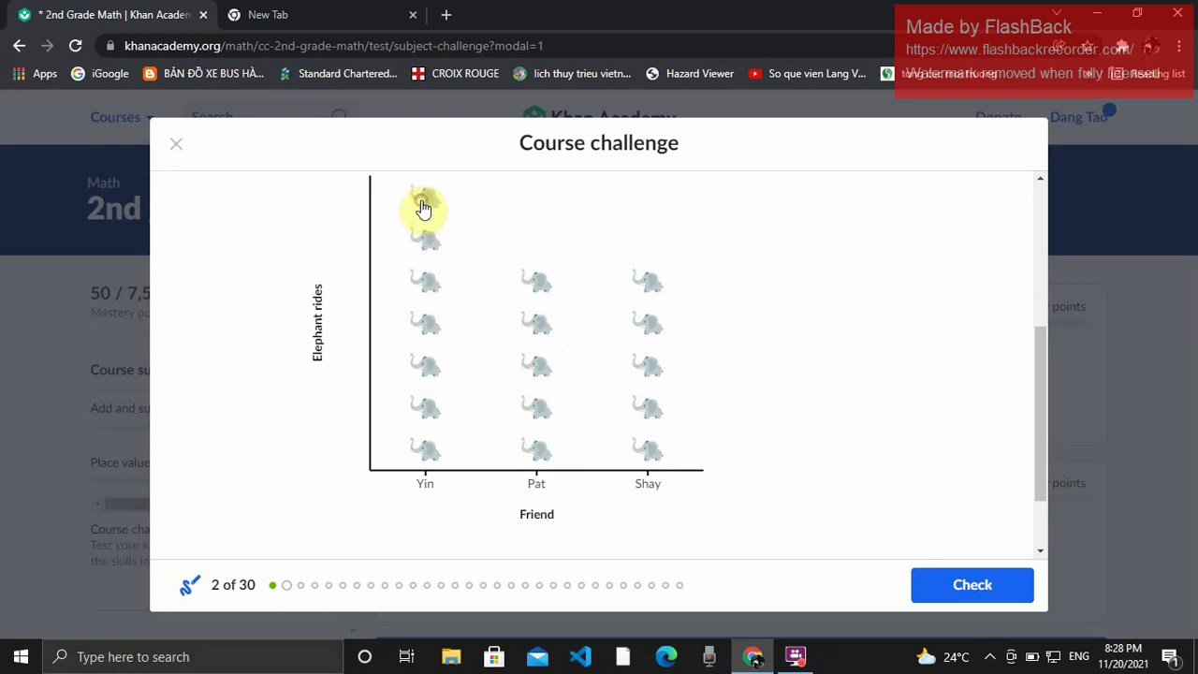
left_click(540, 286)
left_click(540, 327)
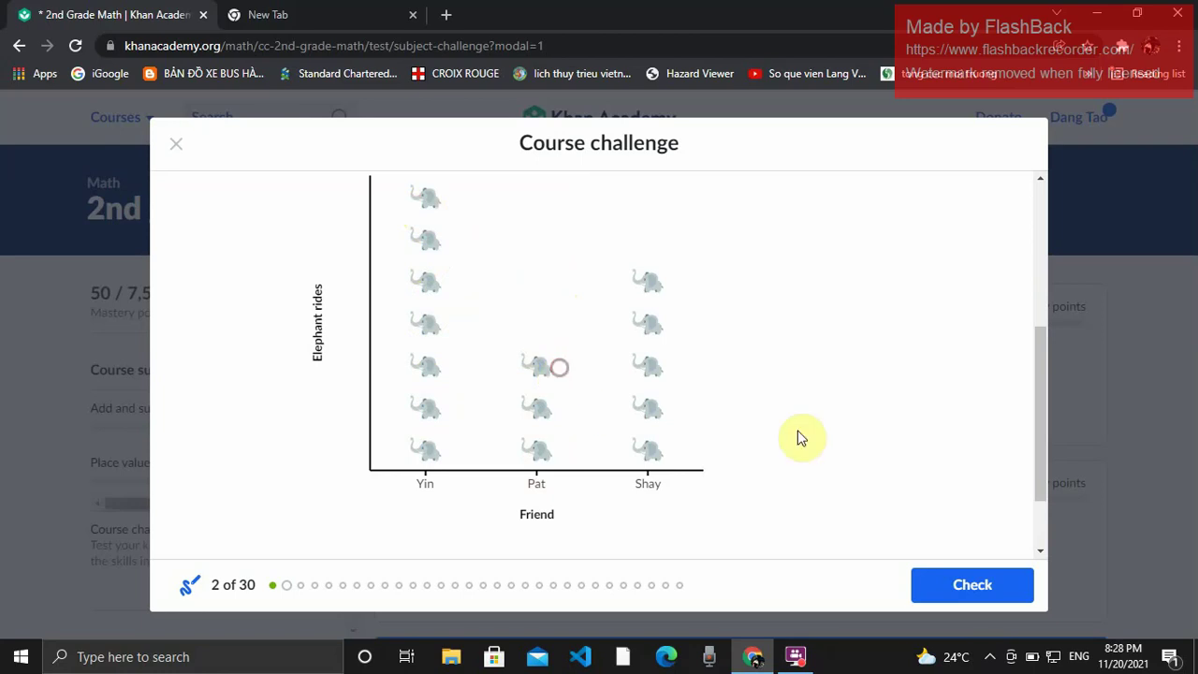
Compare the finished picture graph with the ride table, submit it and continue to question 3.
left_click_drag(1041, 468, 1049, 382)
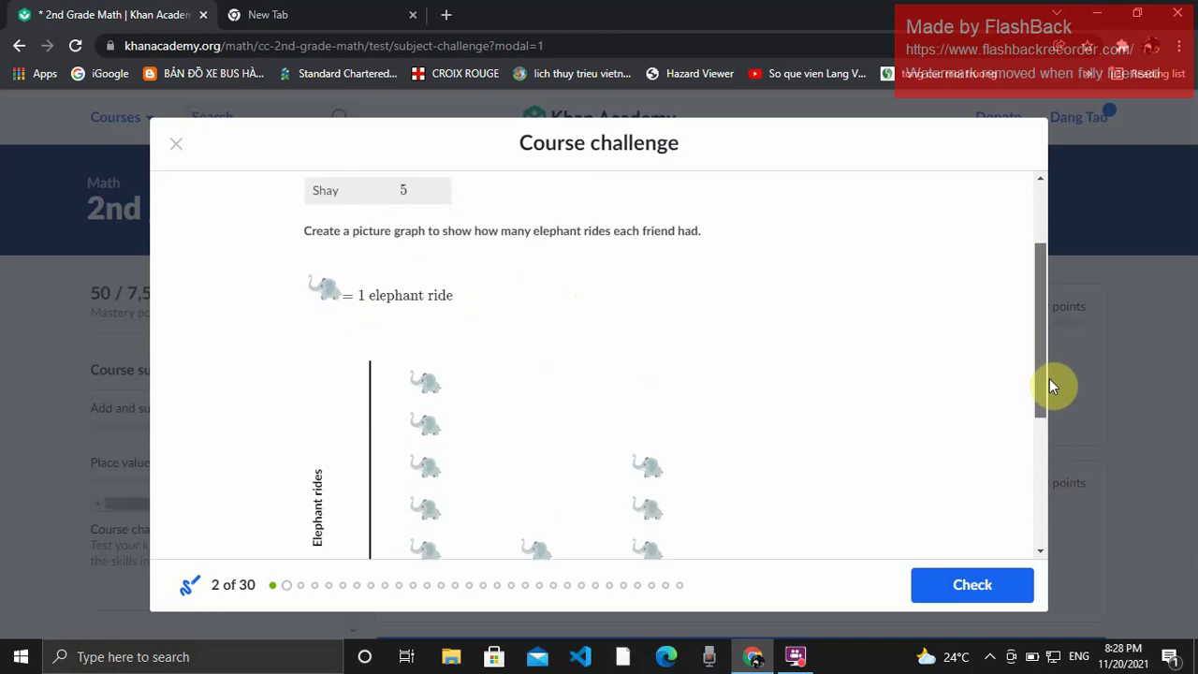
left_click_drag(1050, 379, 1058, 499)
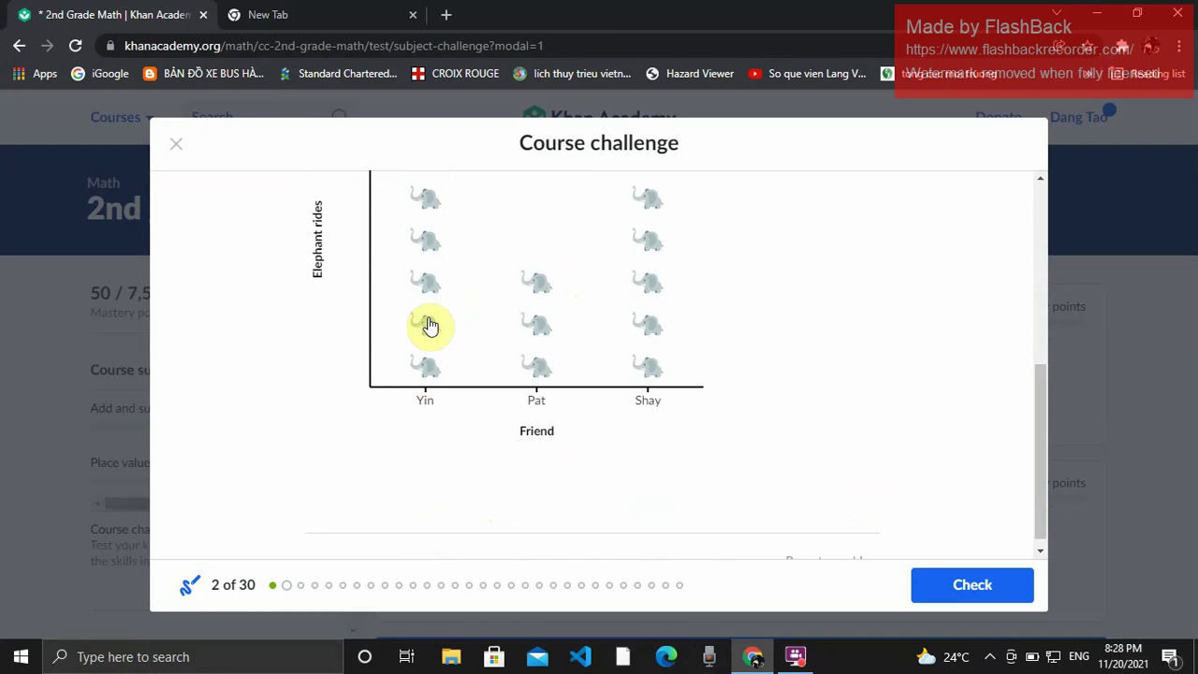
left_click(460, 222)
left_click(461, 224)
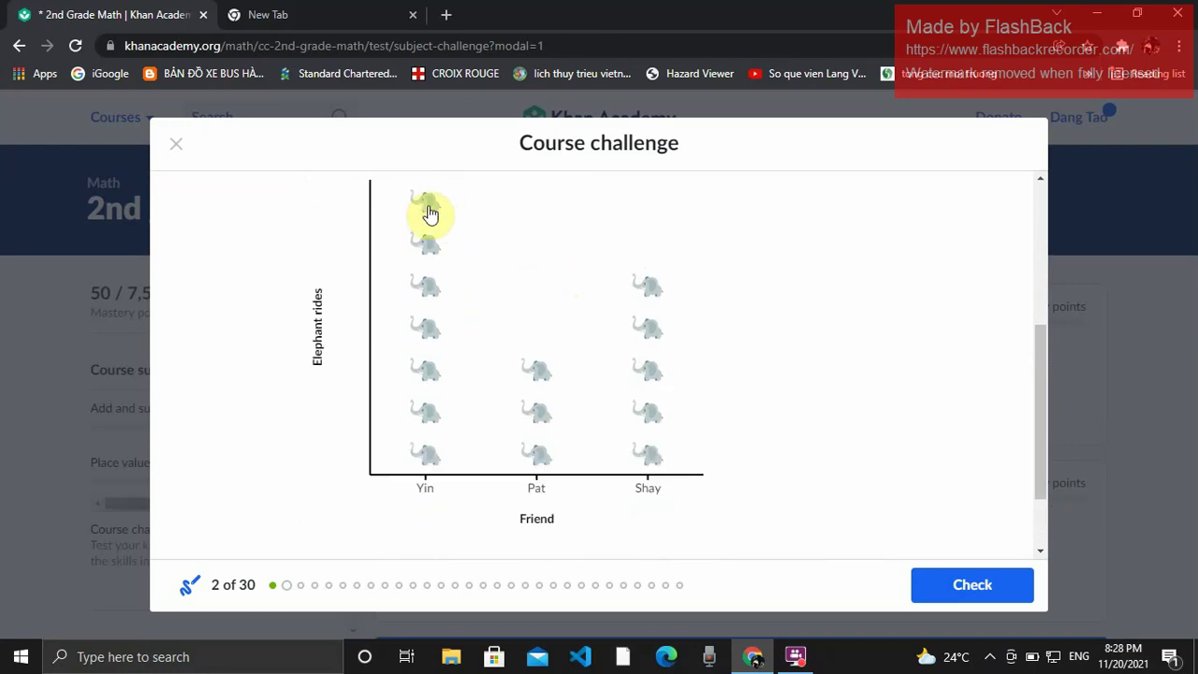
scroll(944, 409, "up", 1)
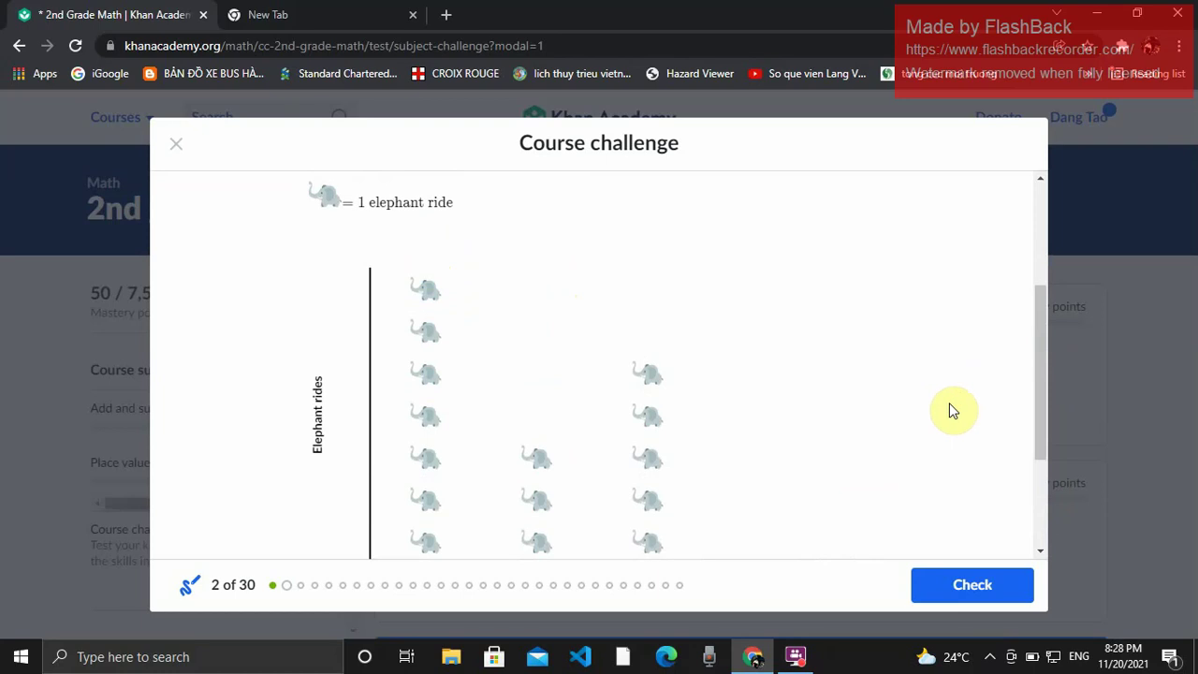
scroll(947, 409, "down", 1)
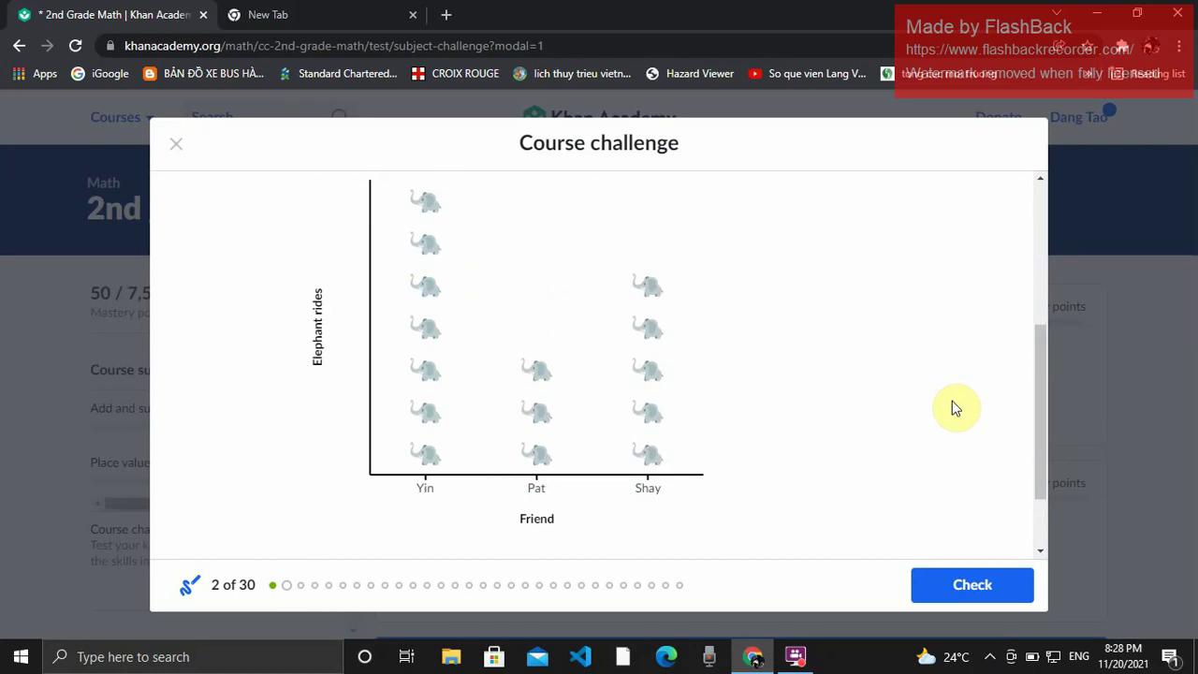
scroll(952, 401, "down", 1)
left_click(968, 575)
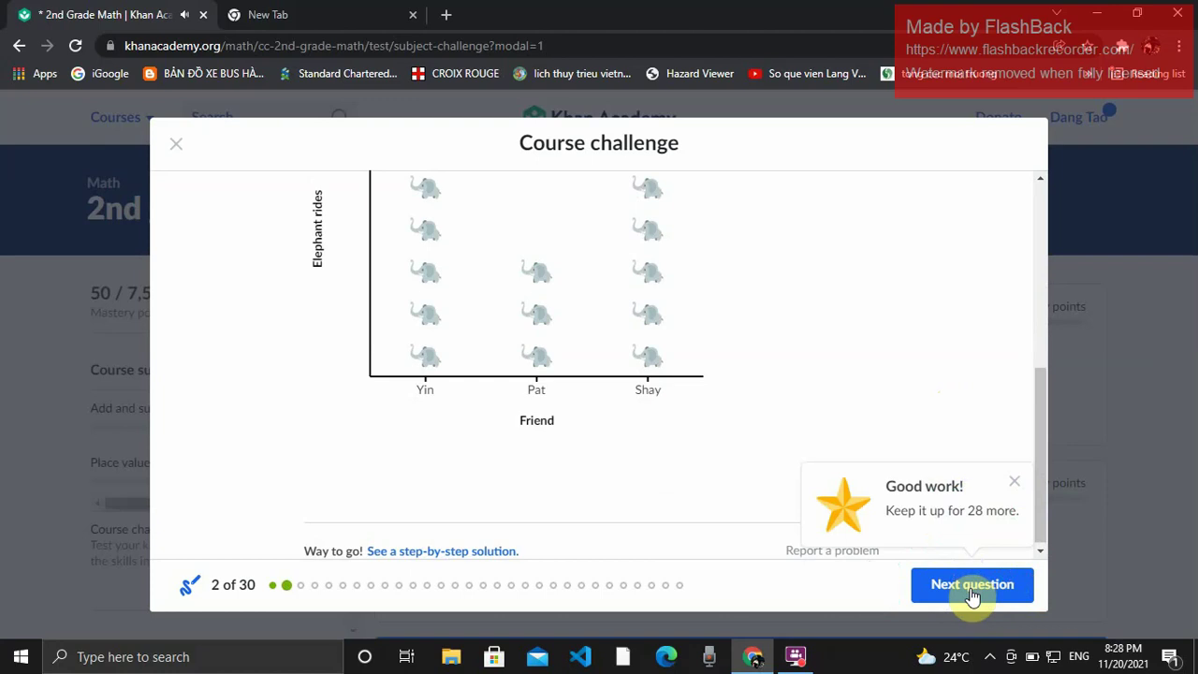
left_click(972, 590)
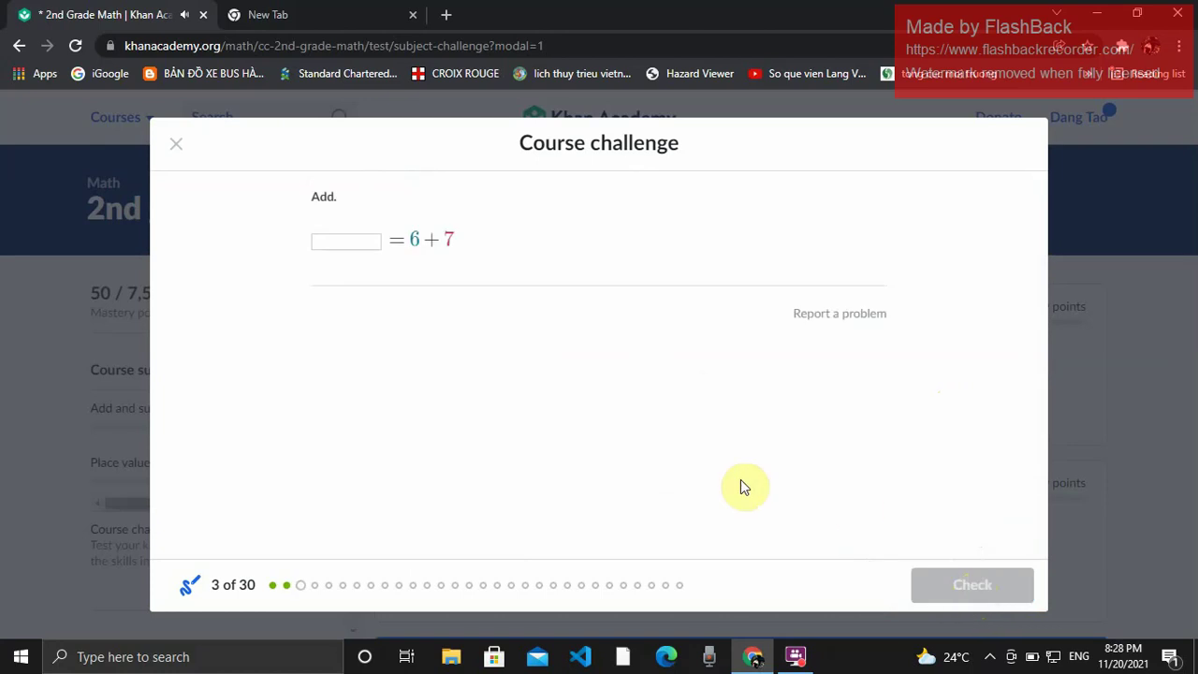
Answer 13 for the sum of 6 + 7, submit it and continue to question 4.
left_click(343, 240)
type("12")
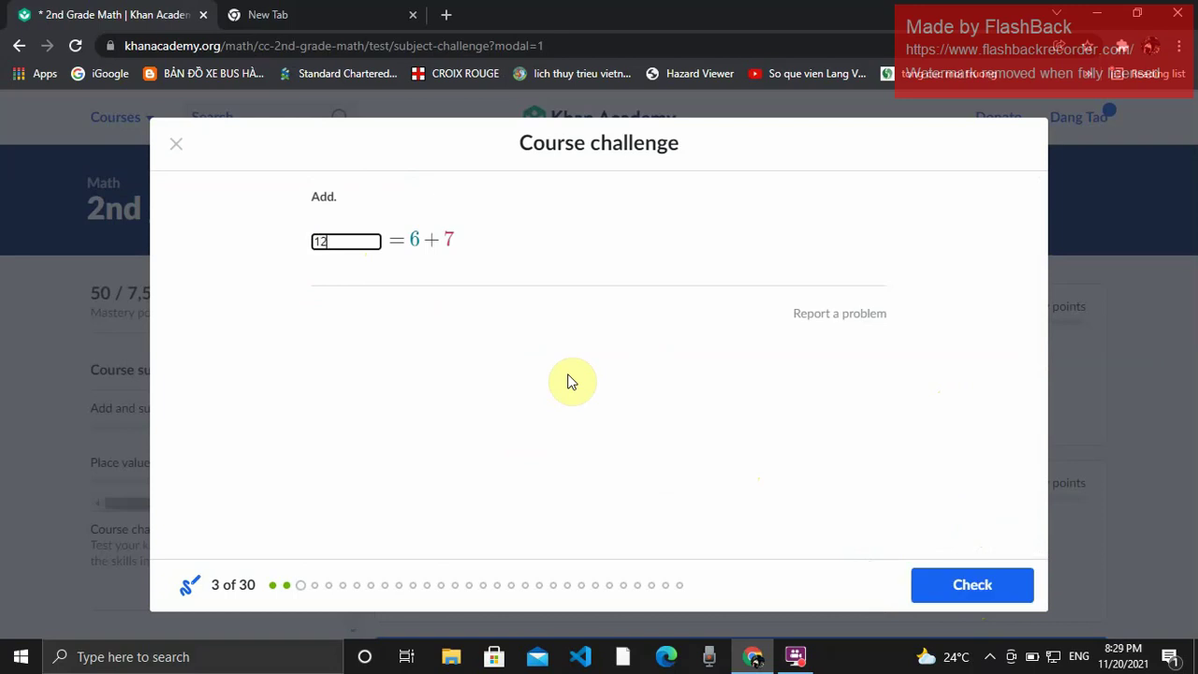
key("BackSpace")
type("3")
left_click(958, 594)
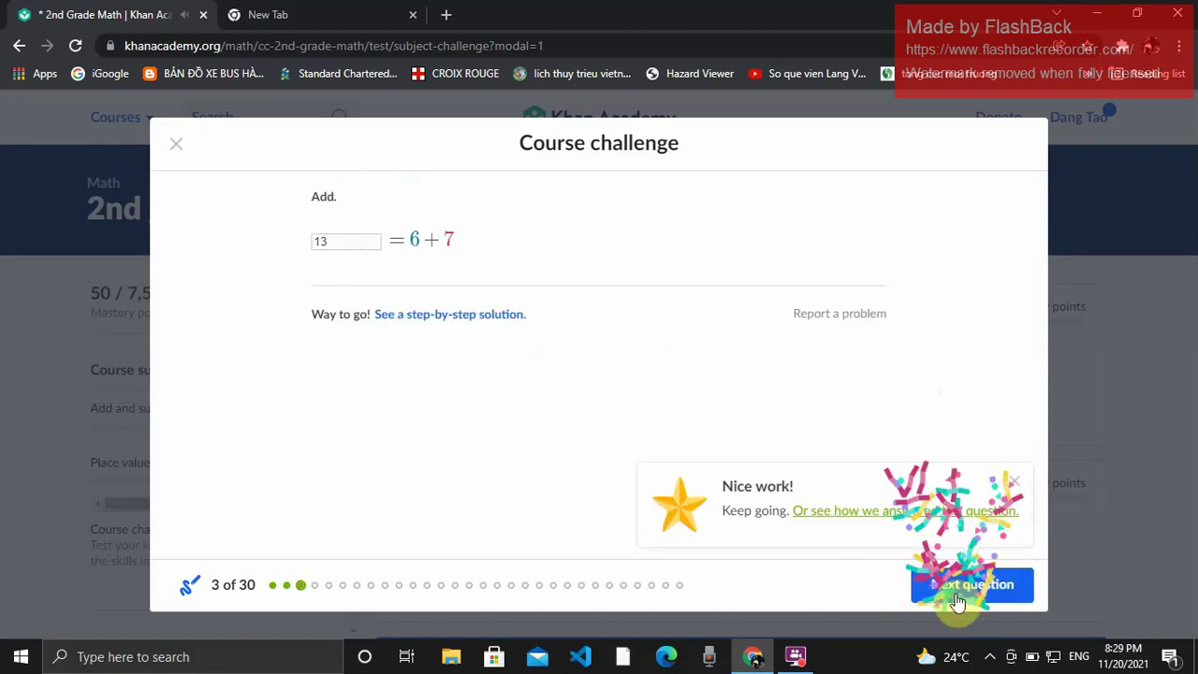
left_click(957, 590)
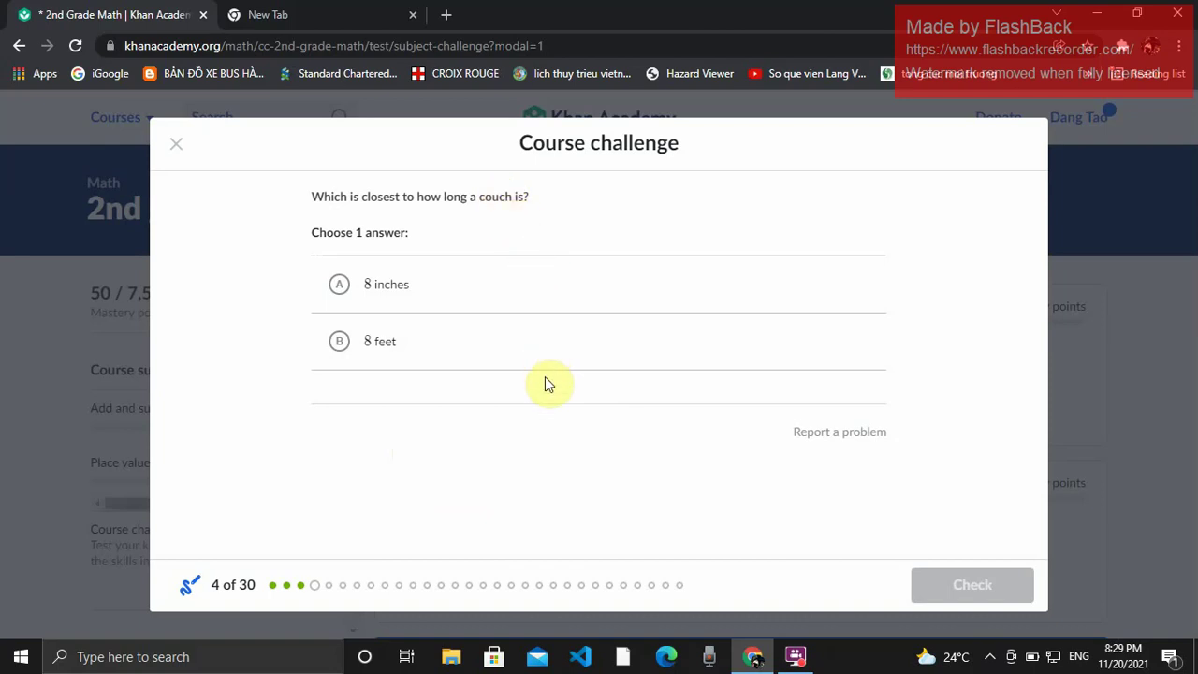
Choose 8 feet as the closest length of a couch, submit it and continue to question 5.
left_click(338, 342)
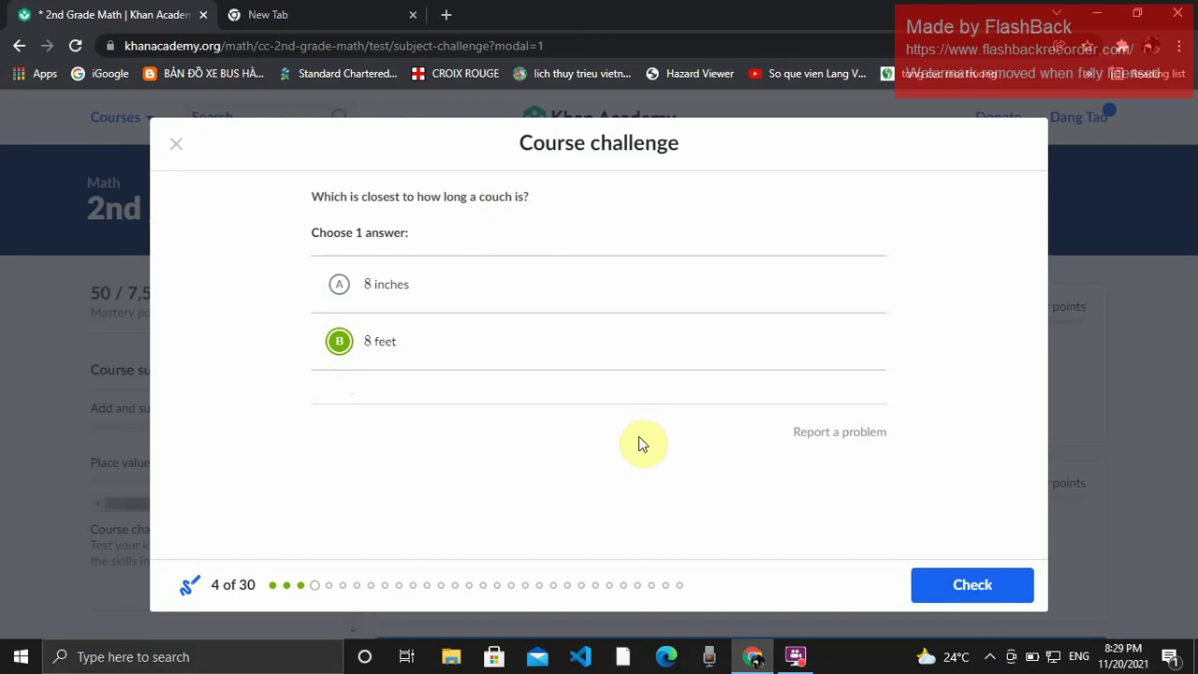
left_click(978, 584)
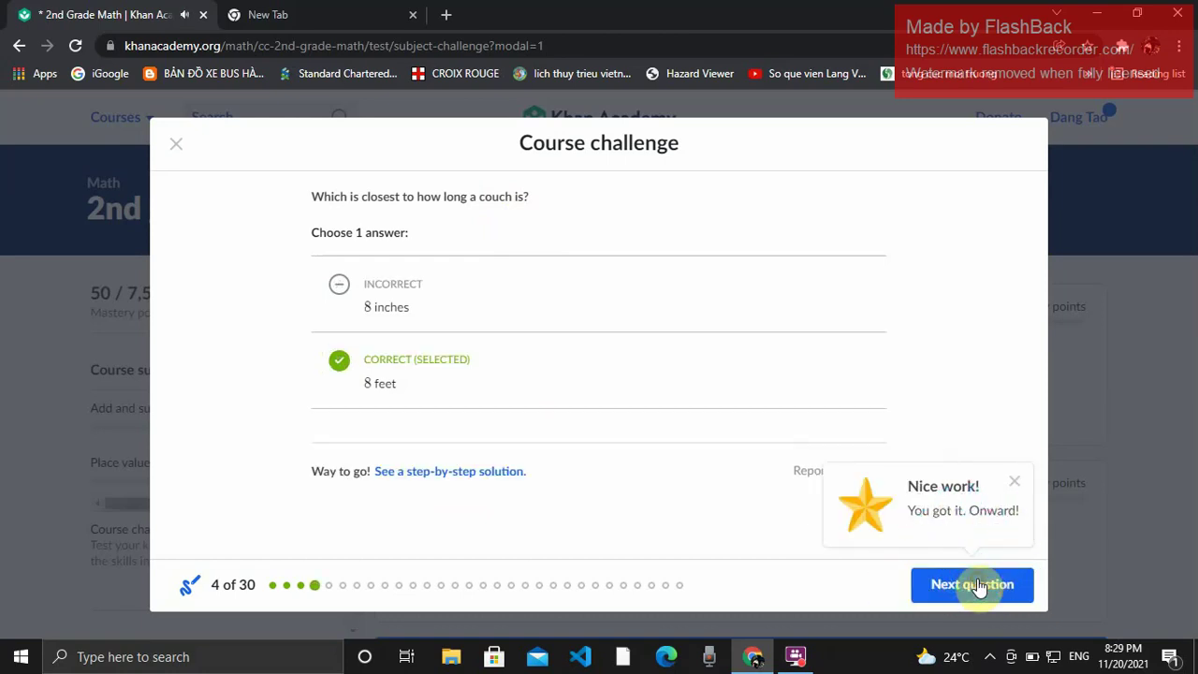
left_click(979, 586)
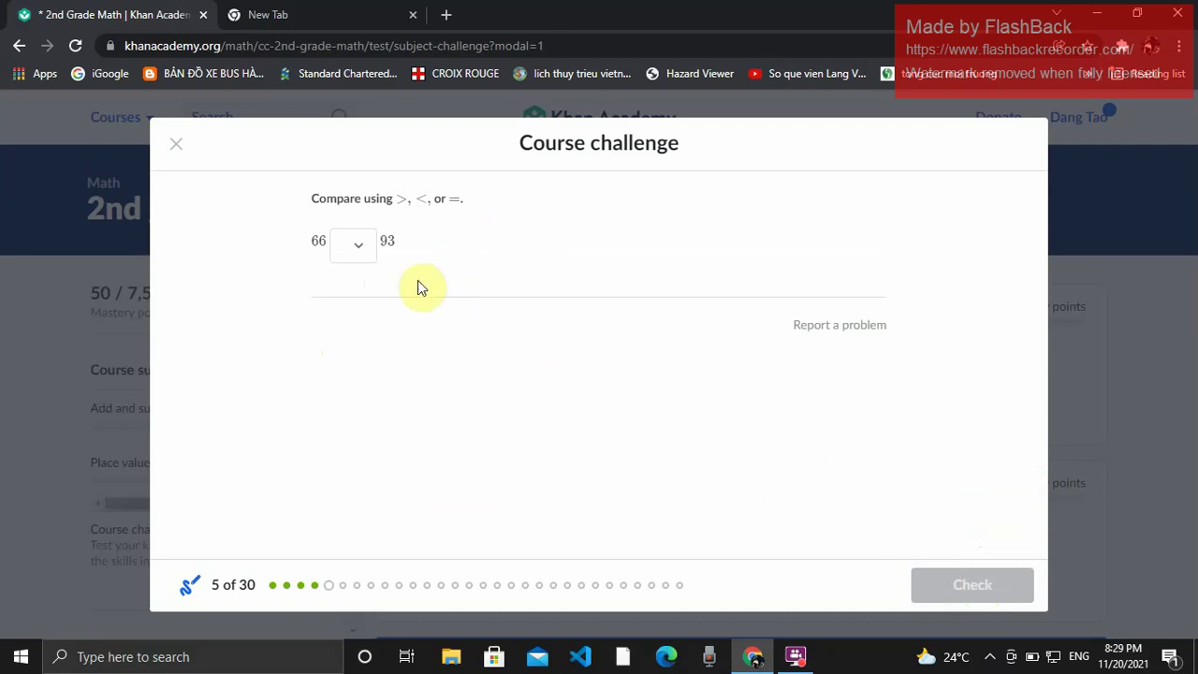
Choose < to compare 66 with 93, submit the answer and continue to question 6.
left_click(357, 246)
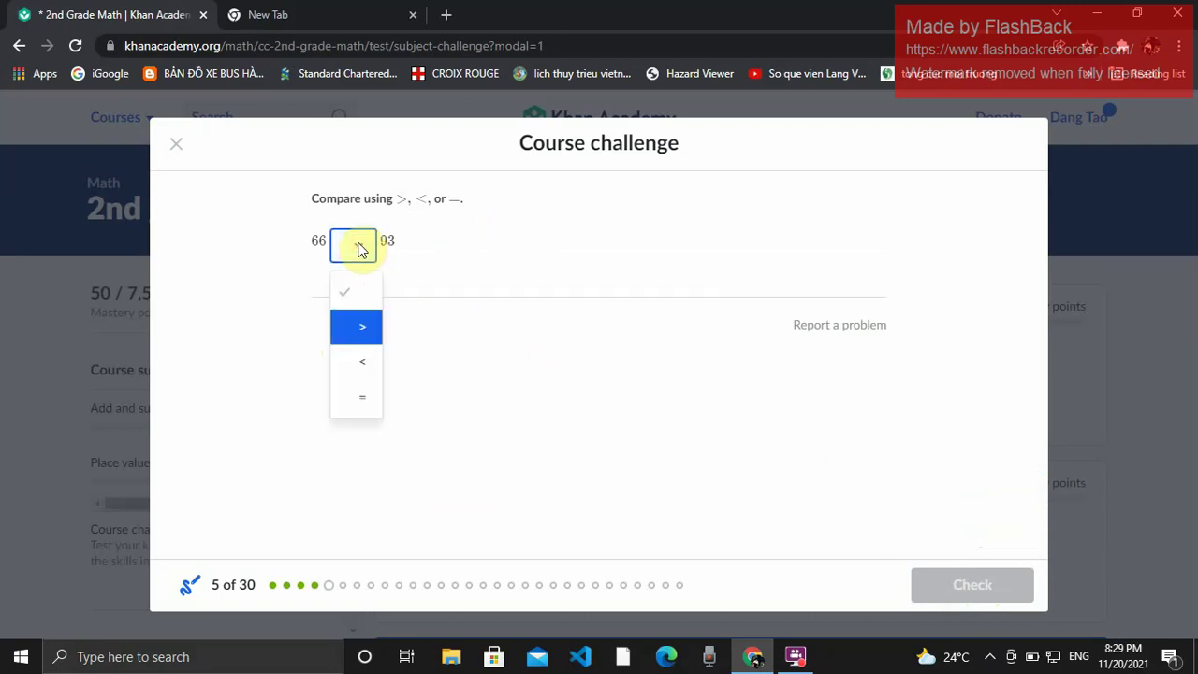
left_click(365, 362)
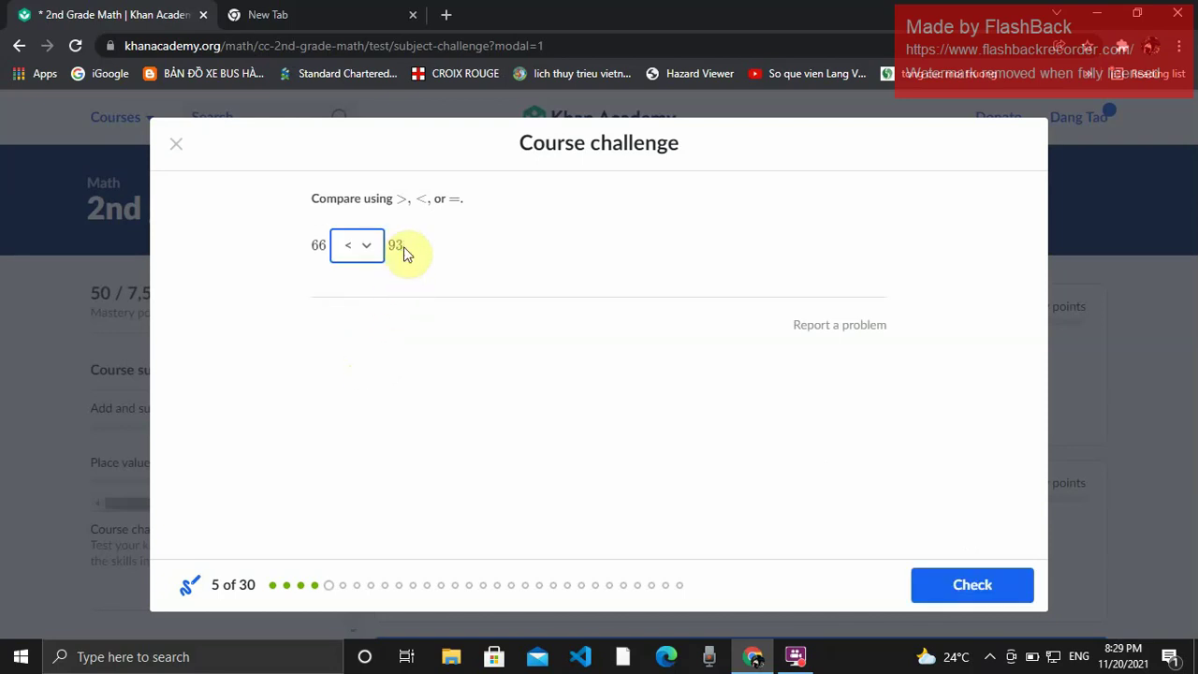
left_click(277, 267)
left_click(956, 586)
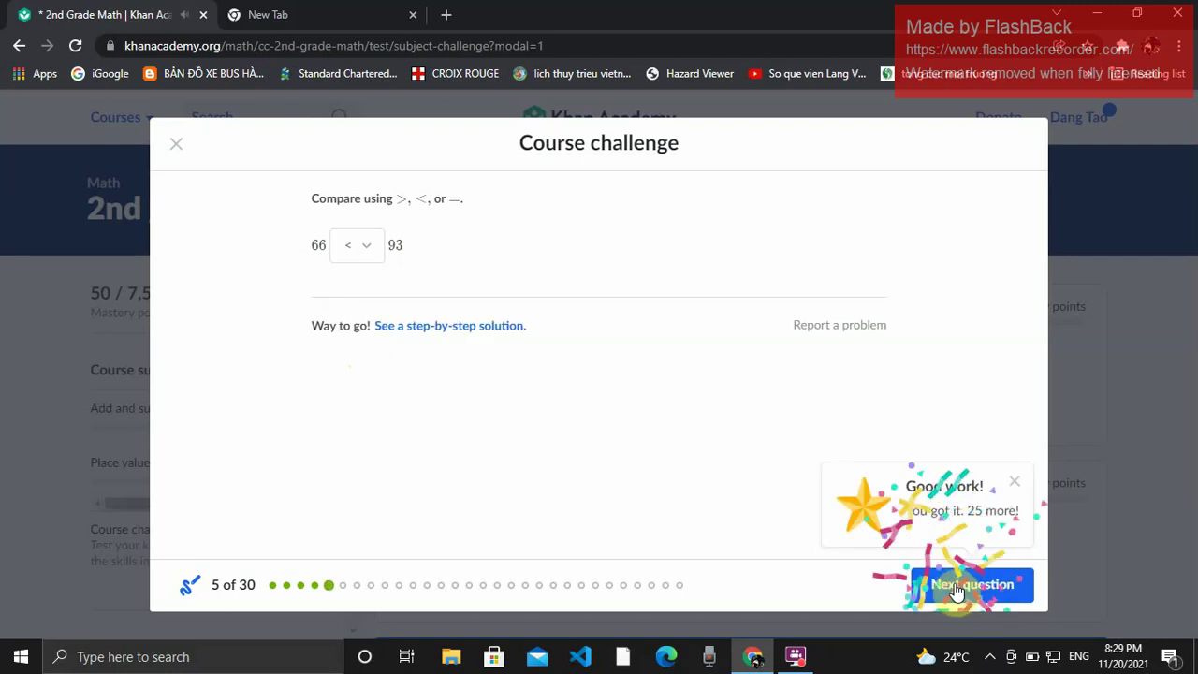
left_click(954, 586)
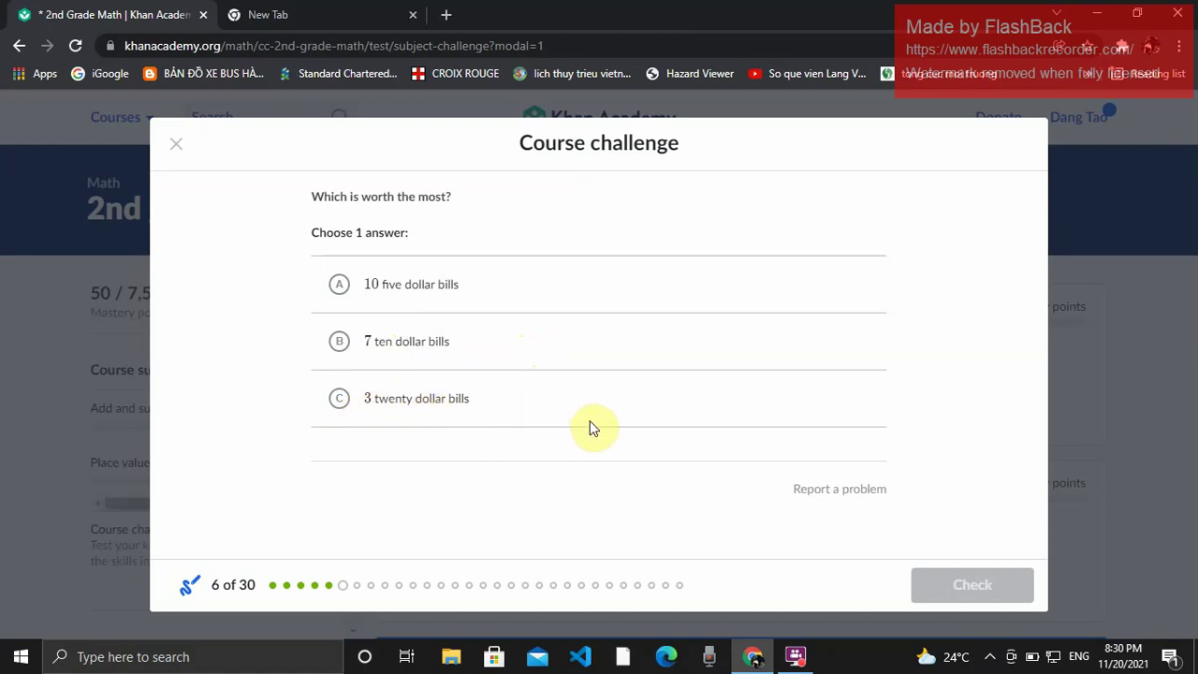
Choose 7 ten dollar bills as worth the most, submit the answer and continue to question 7.
left_click(407, 352)
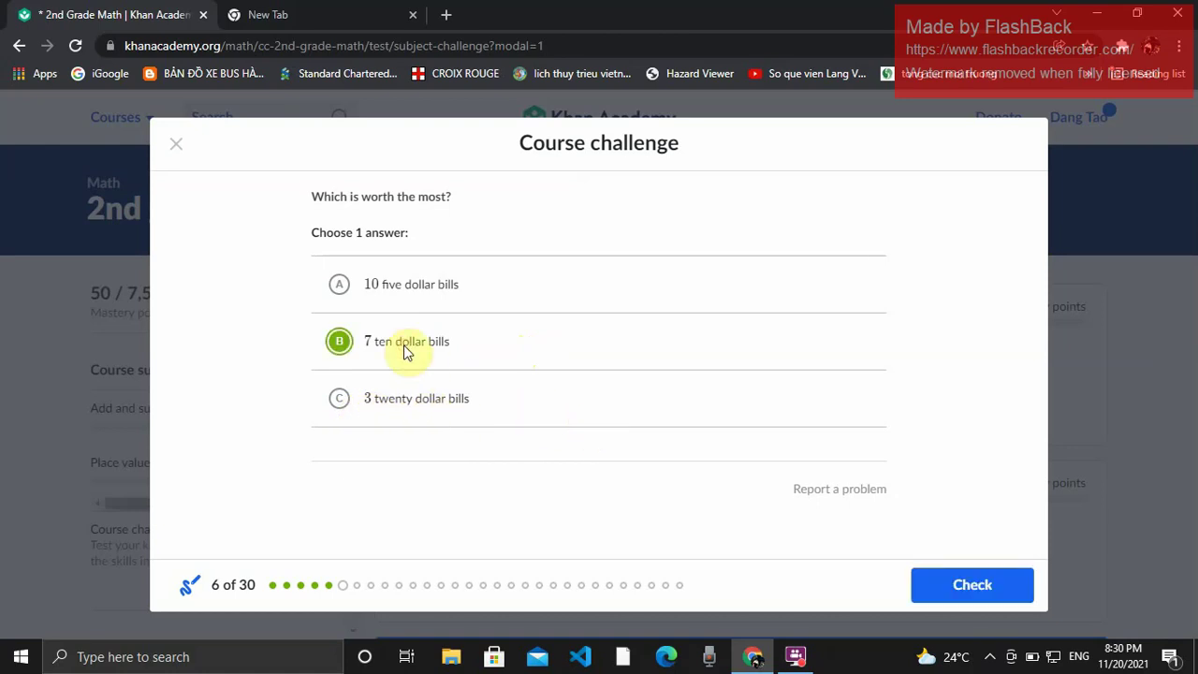
left_click(971, 588)
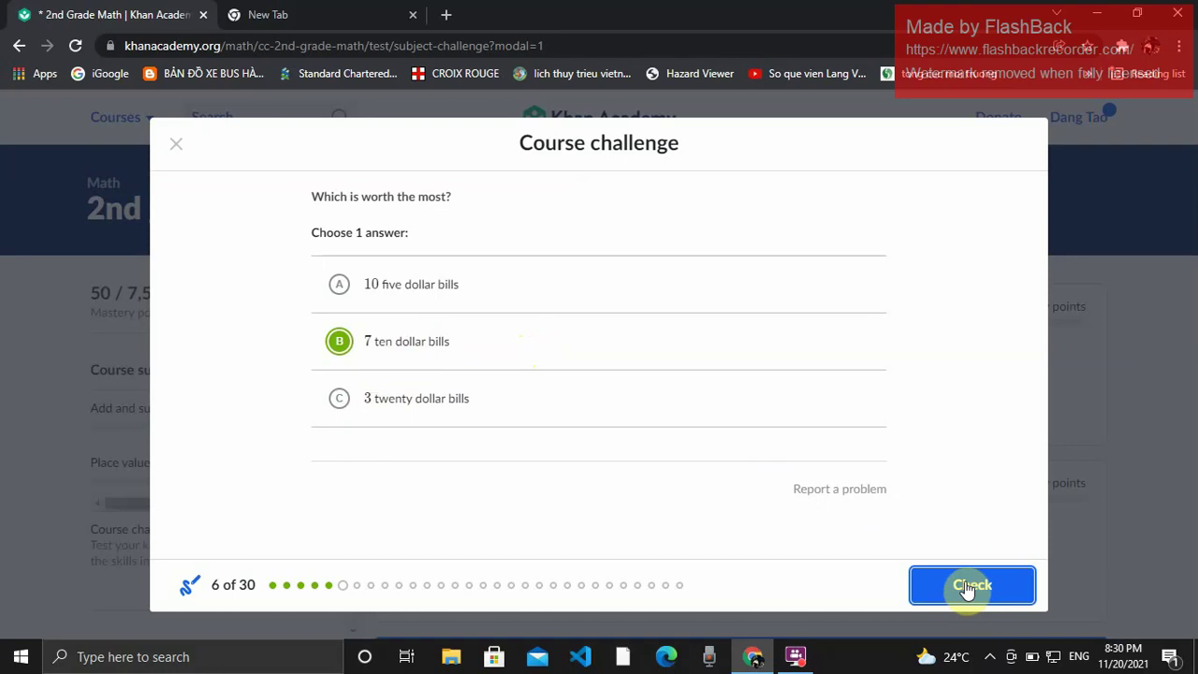
left_click(971, 587)
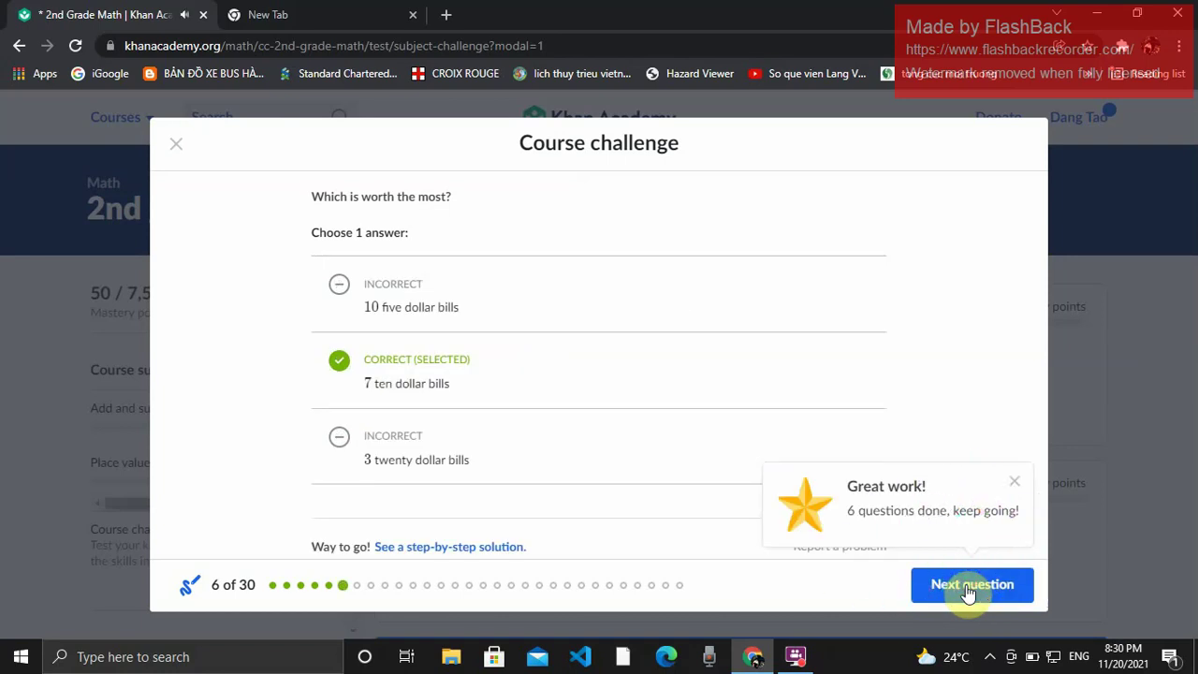
left_click(969, 590)
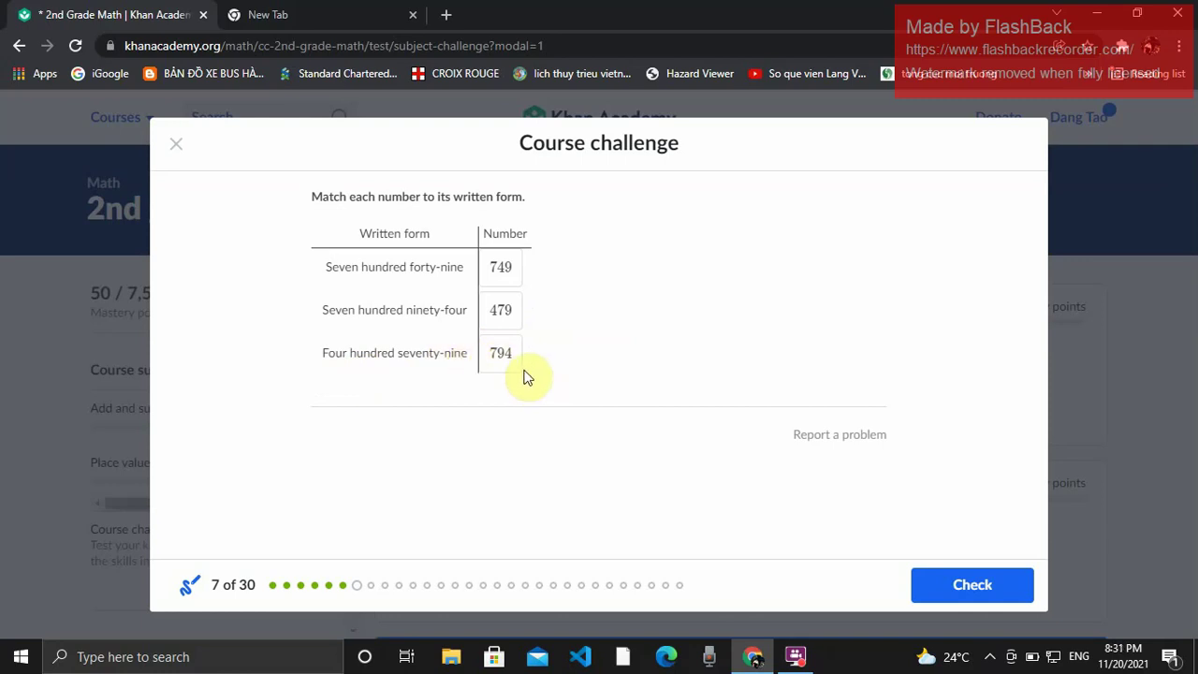
Match 794 to seven hundred ninety-four and 479 to four hundred seventy-nine, submit and continue to question 8.
mouse_move(506, 350)
left_mouse_down()
mouse_move(497, 366)
mouse_move(497, 303)
mouse_move(511, 333)
left_mouse_up()
left_click(992, 592)
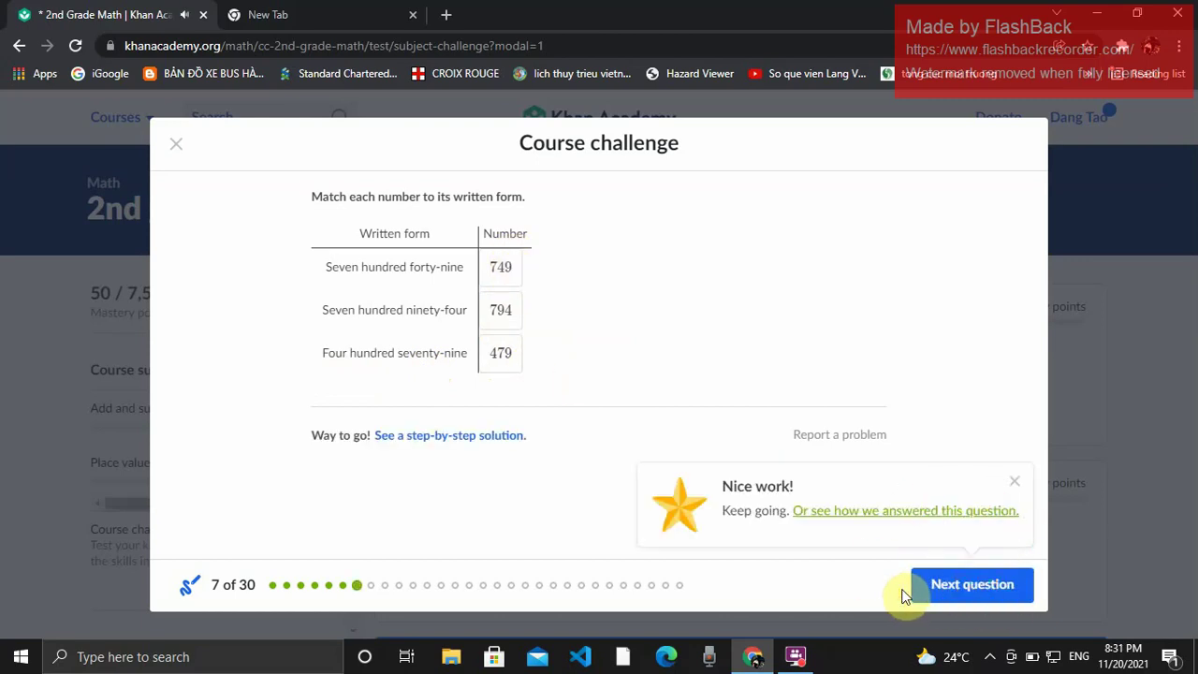
left_click(973, 587)
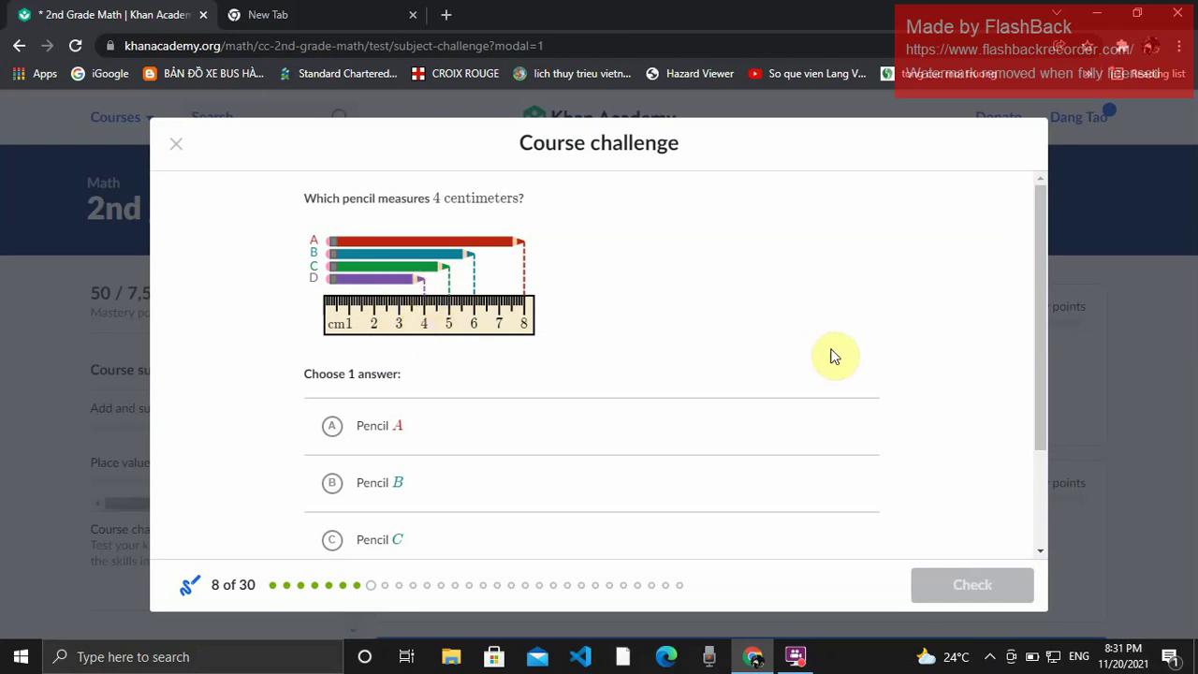
Choose Pencil D as the one measuring 4 centimeters, submit the answer and continue to question 9.
scroll(835, 355, "down", 2)
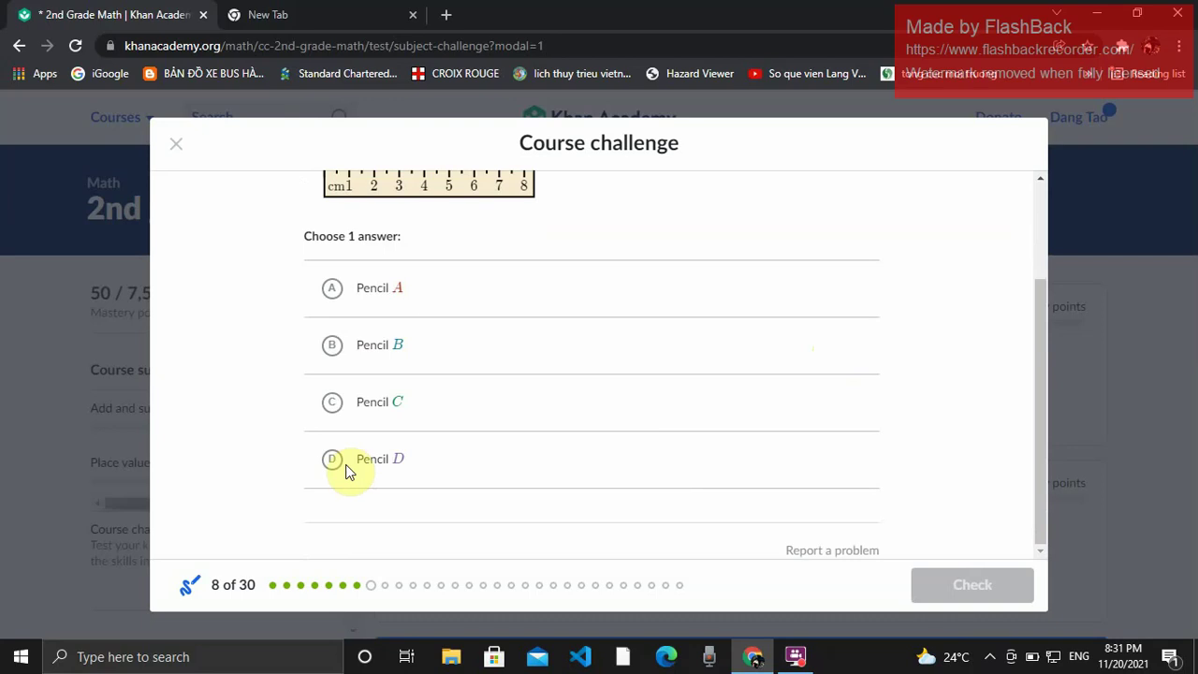
left_click(331, 458)
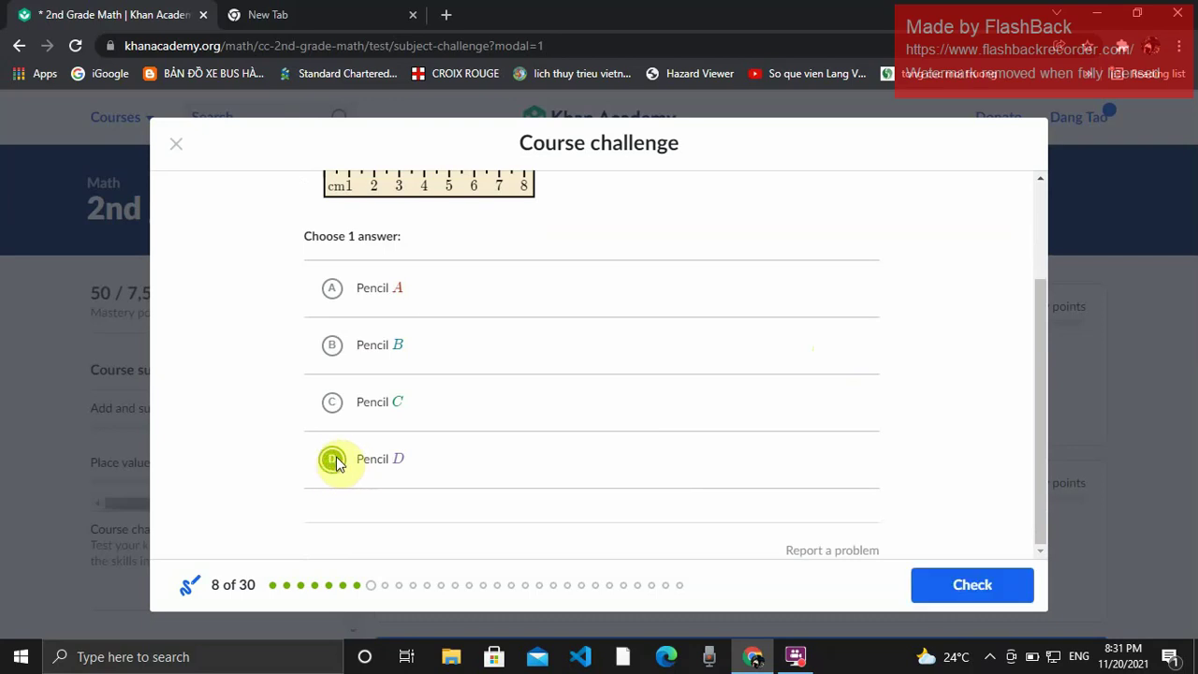
left_click(950, 588)
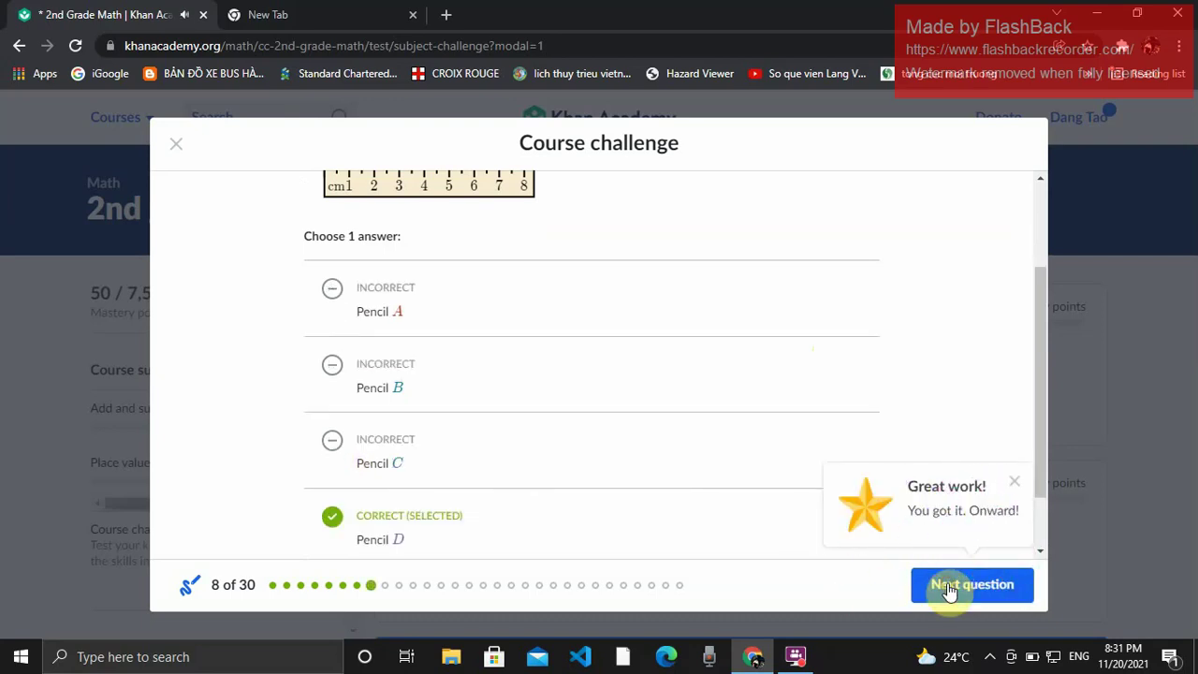
left_click(950, 586)
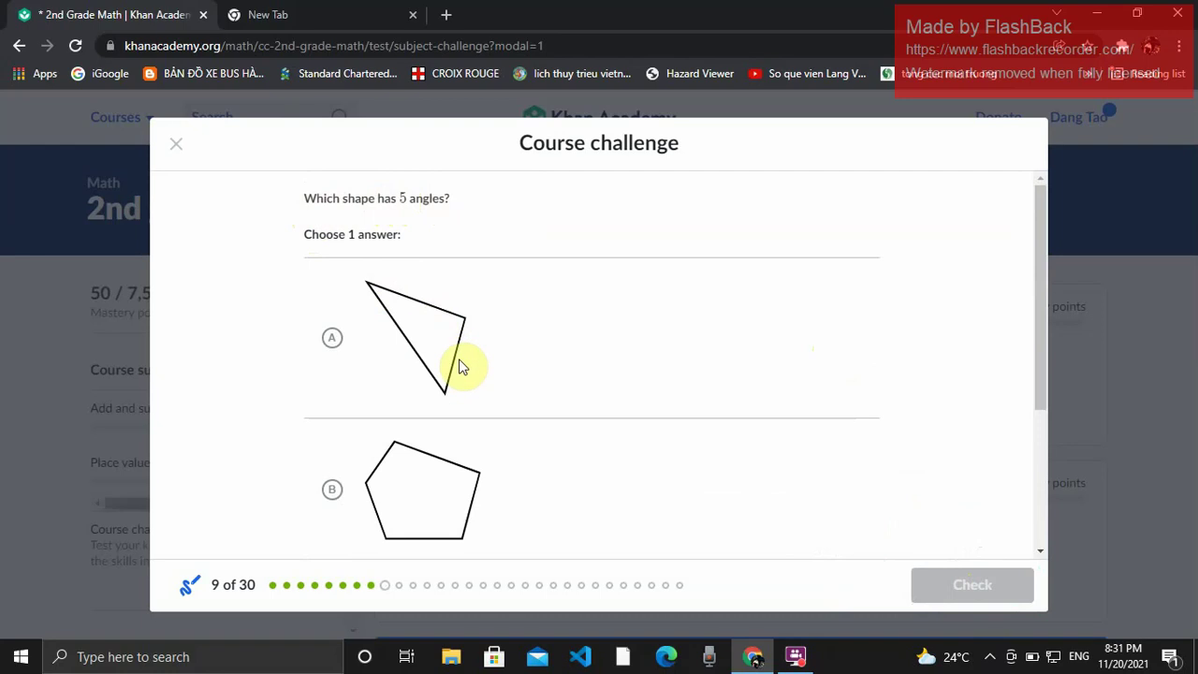
Choose the pentagon, option B, as the shape with 5 angles, submit it and continue to question 10.
left_click(326, 492)
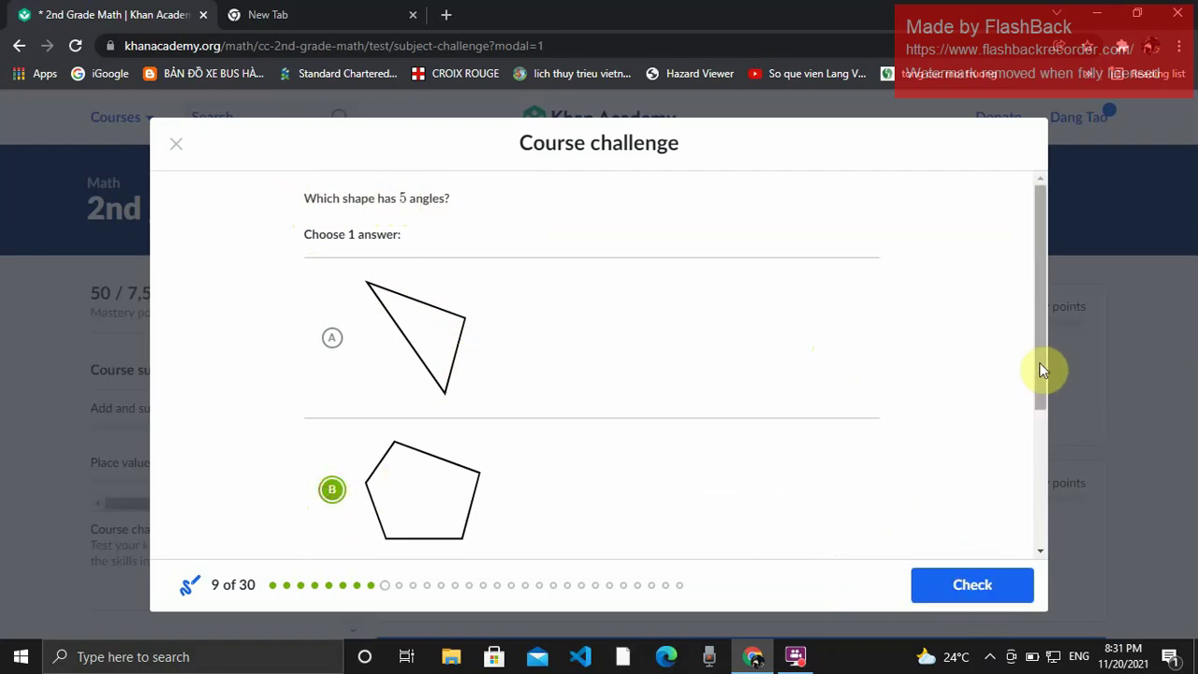
left_click_drag(1042, 370, 1046, 481)
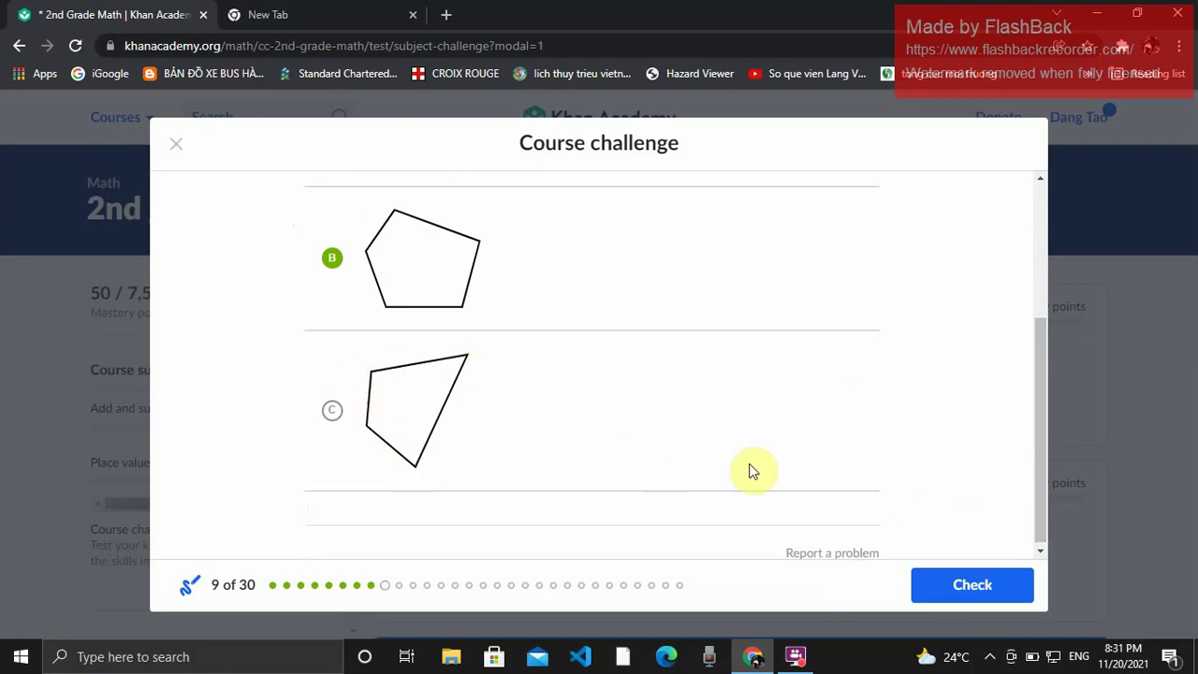
left_click(990, 585)
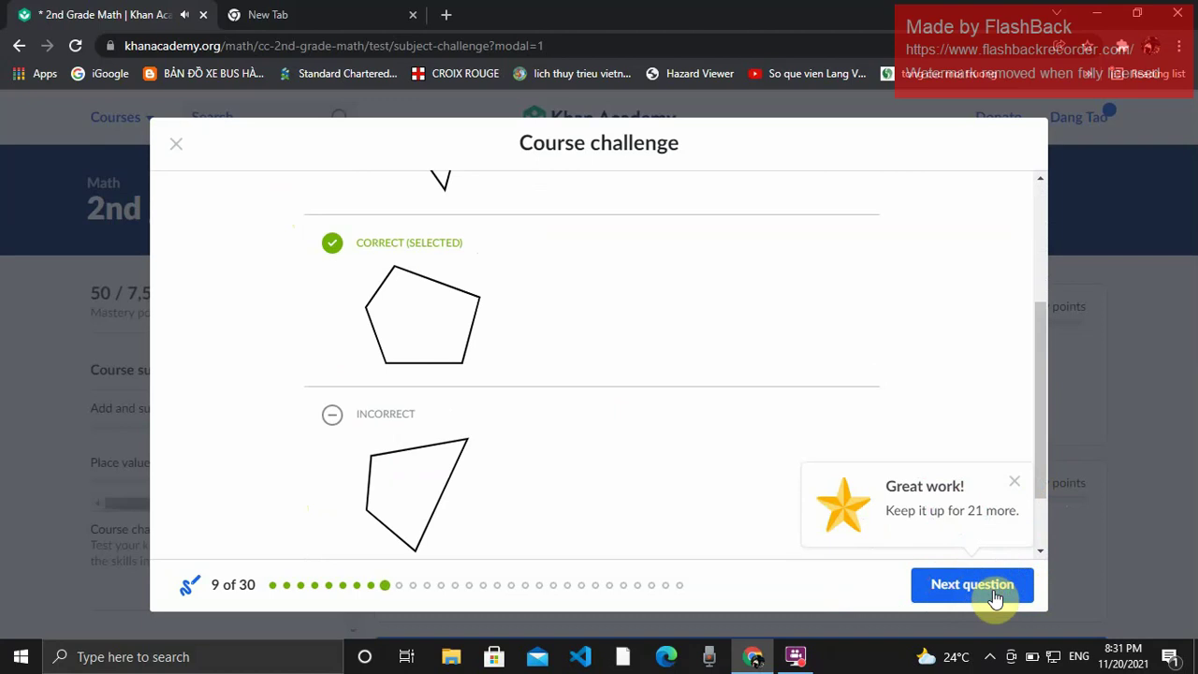
left_click(995, 595)
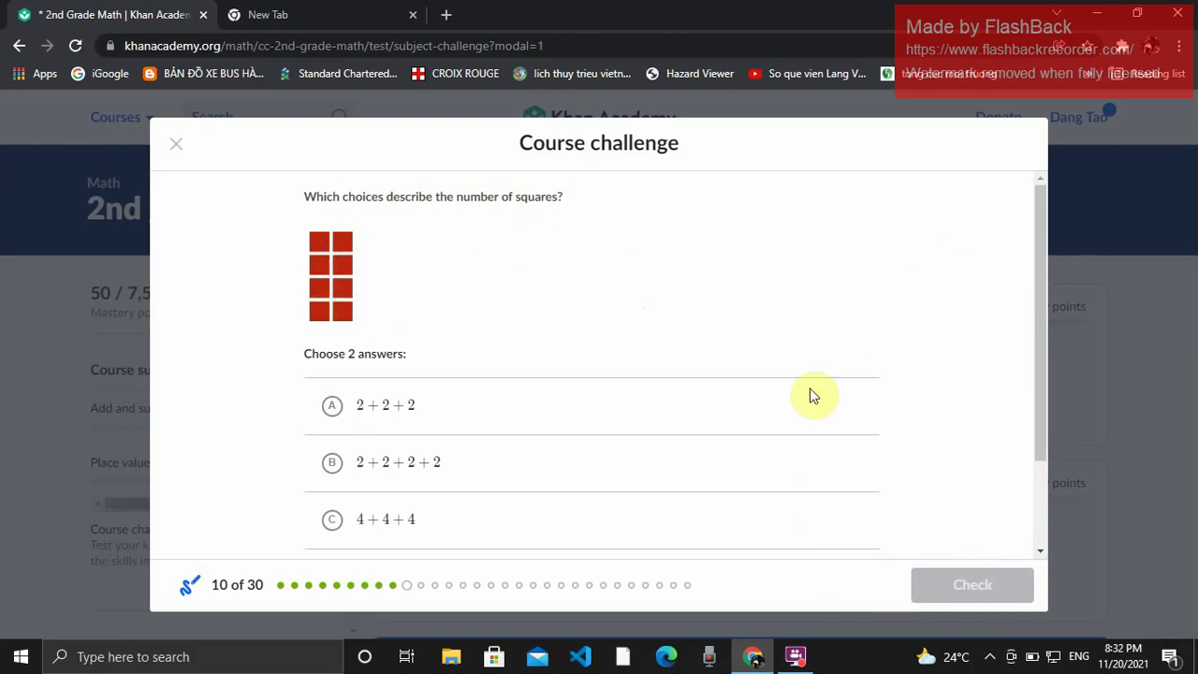
Choose 2 + 2 + 2 + 2 and 4 + 4 as describing the number of squares, and submit both answers.
scroll(795, 377, "down", 1)
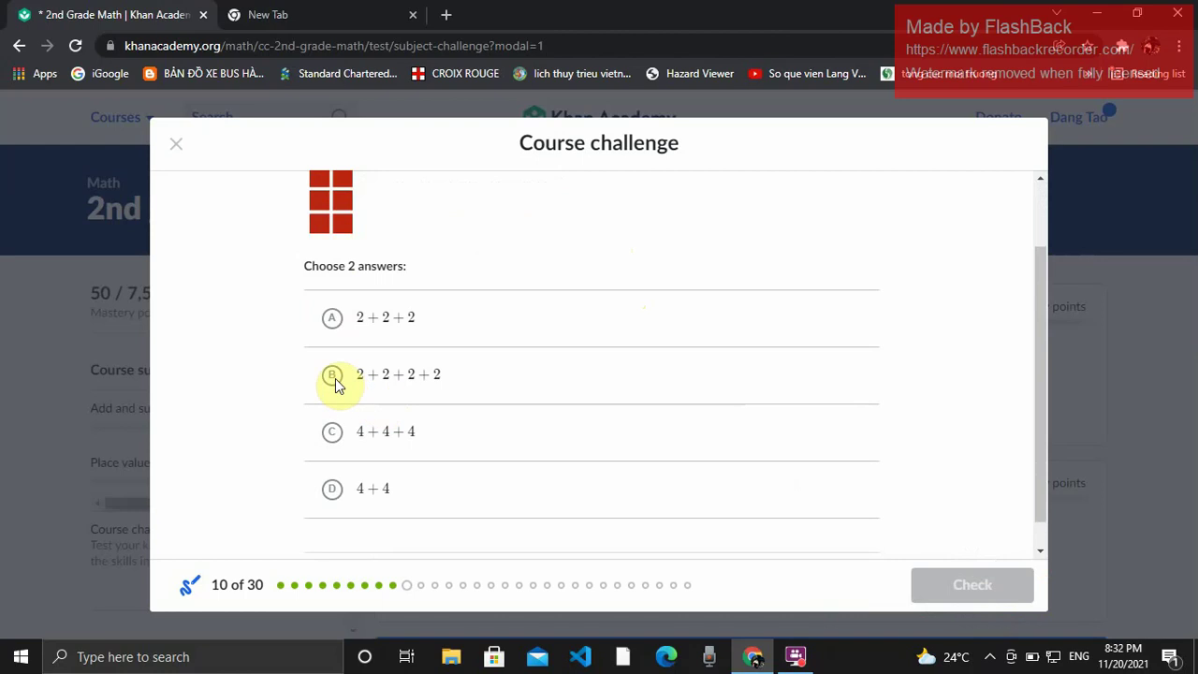
scroll(687, 423, "down", 1)
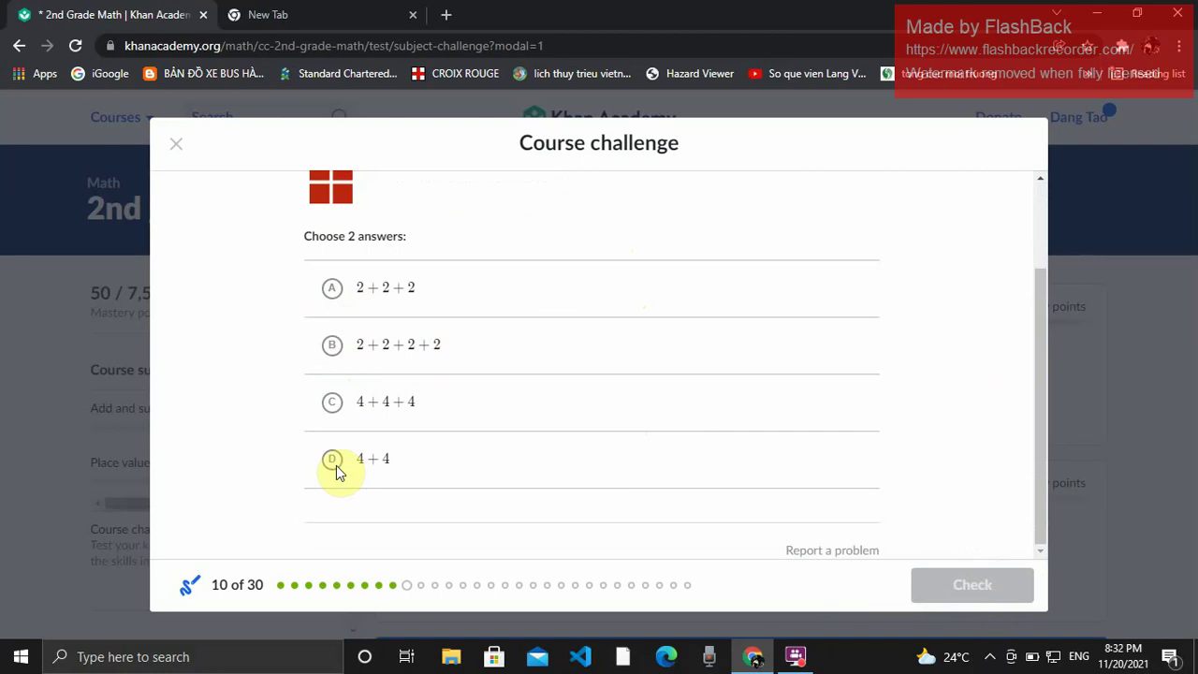
scroll(998, 422, "up", 2)
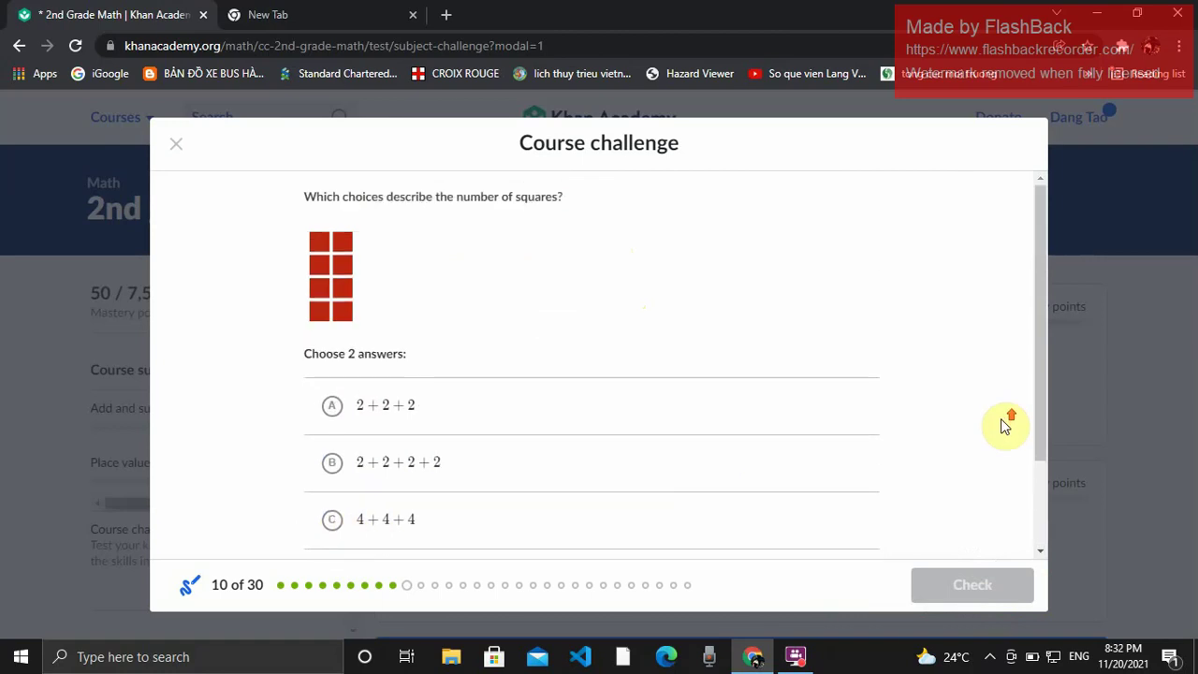
scroll(1006, 425, "down", 1)
scroll(1005, 425, "down", 1)
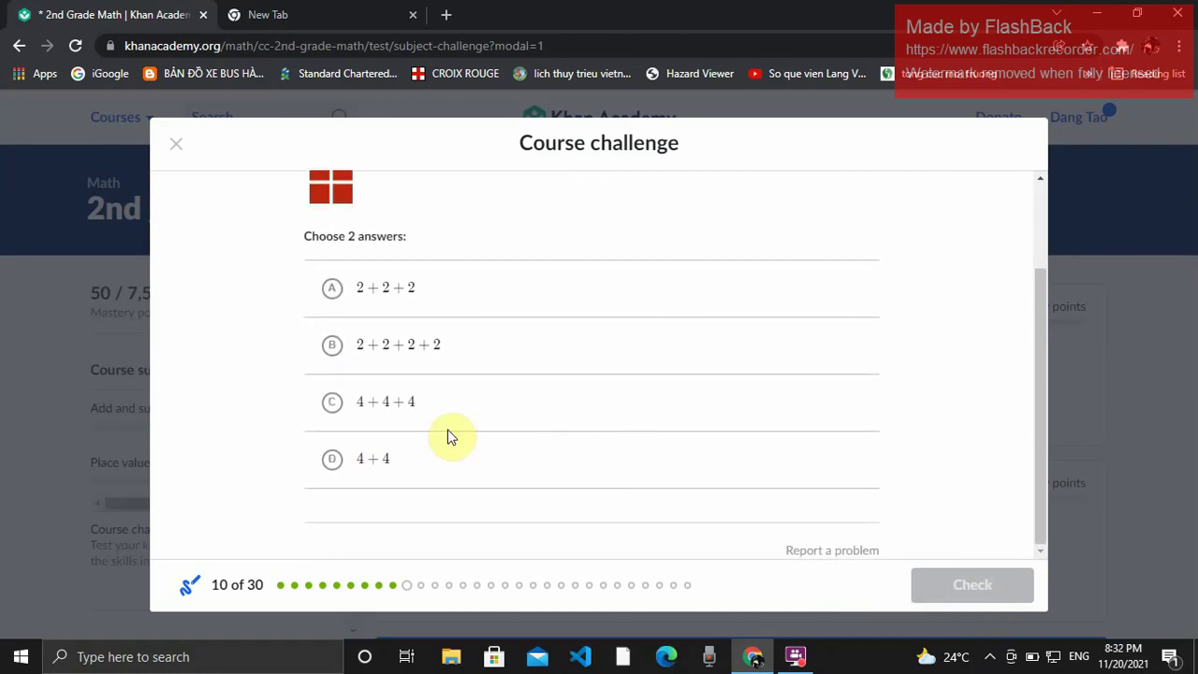
left_click(331, 345)
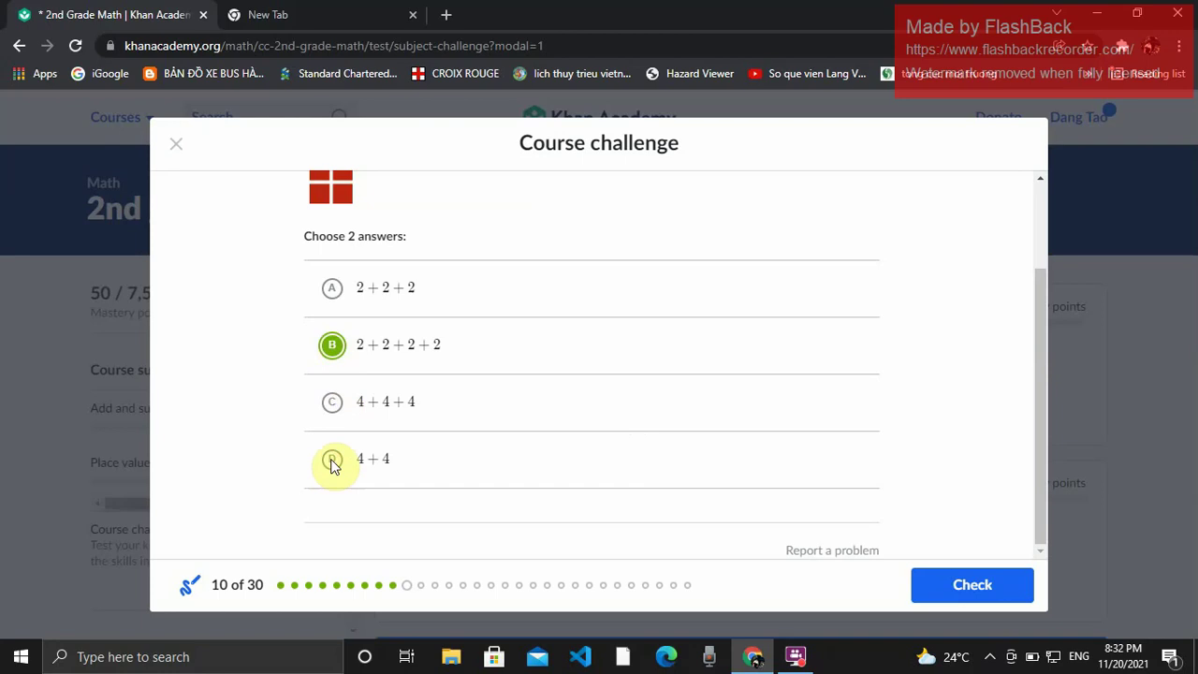
left_click(331, 458)
left_click(931, 586)
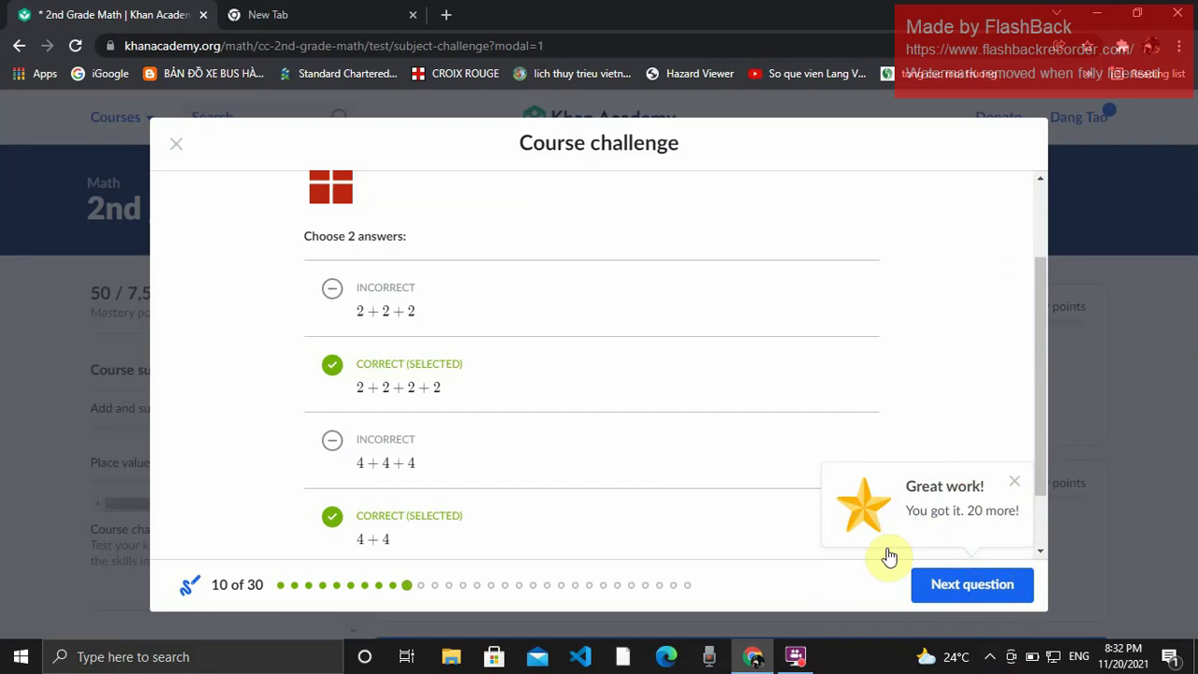
Close the course challenge and go to Money and time through the 2nd grade course summary.
left_click(180, 147)
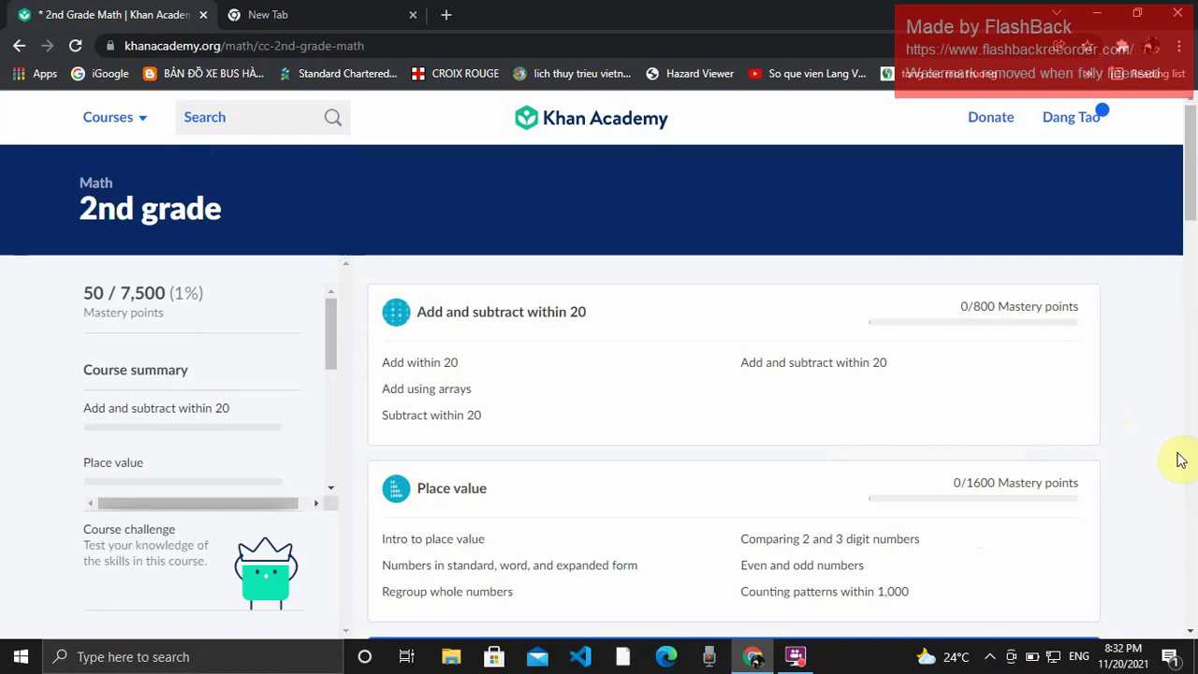
scroll(1181, 458, "down", 1)
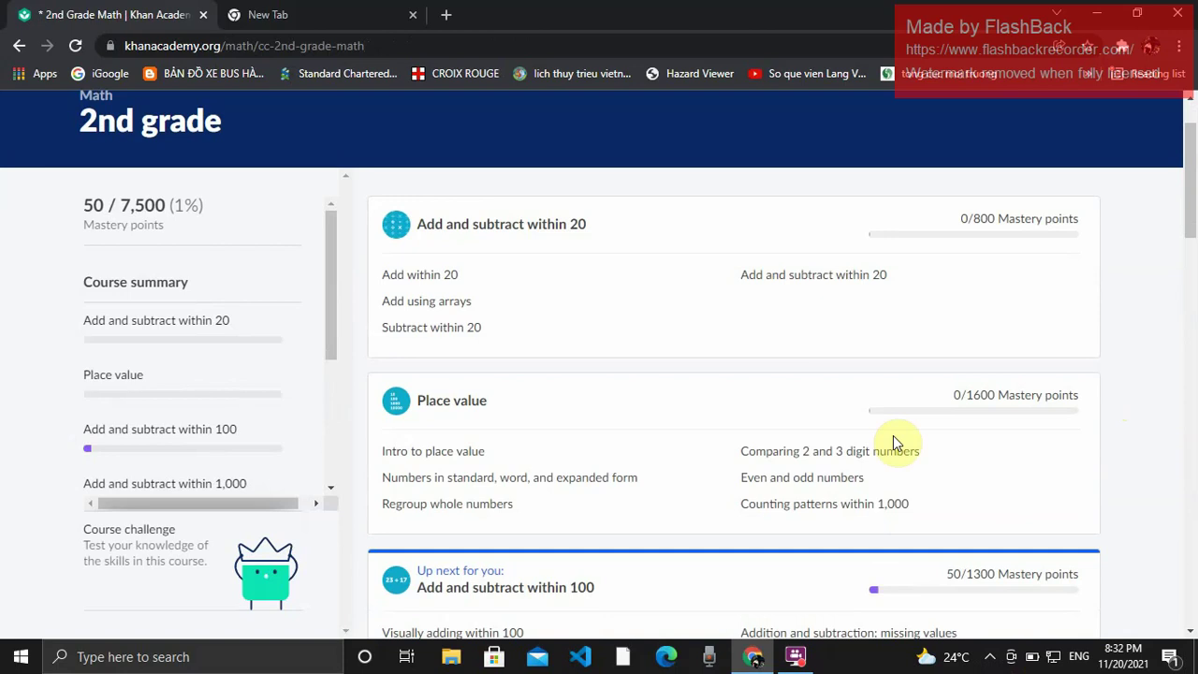
left_click_drag(330, 322, 334, 503)
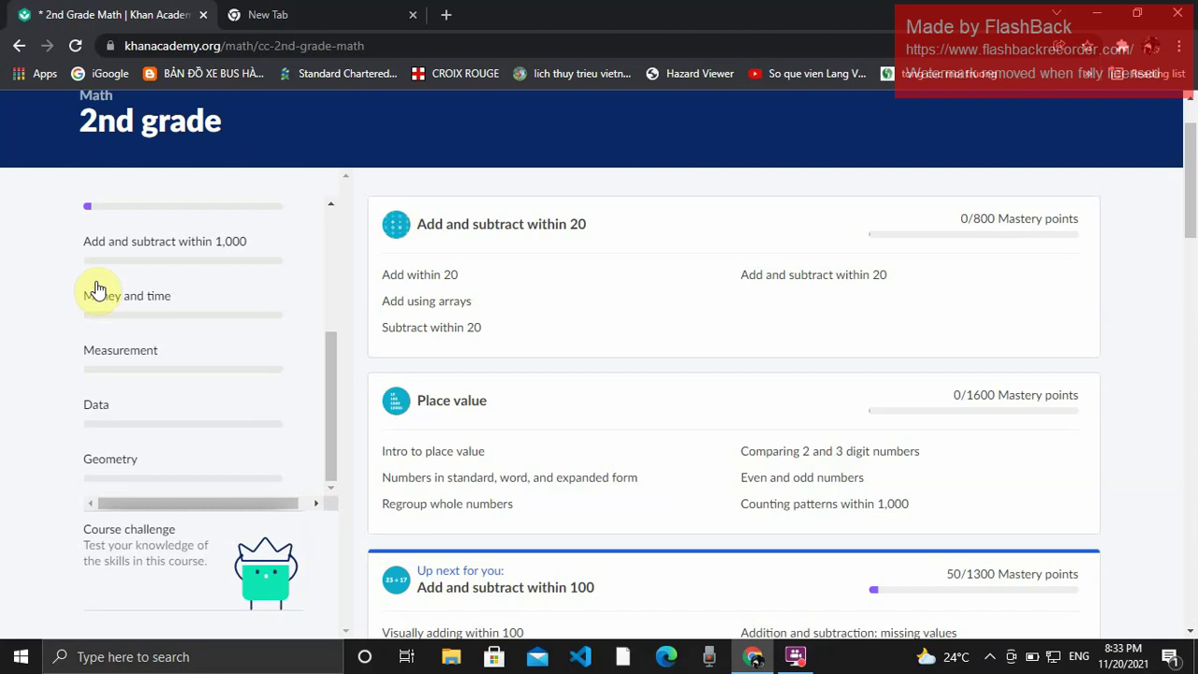
left_click(100, 297)
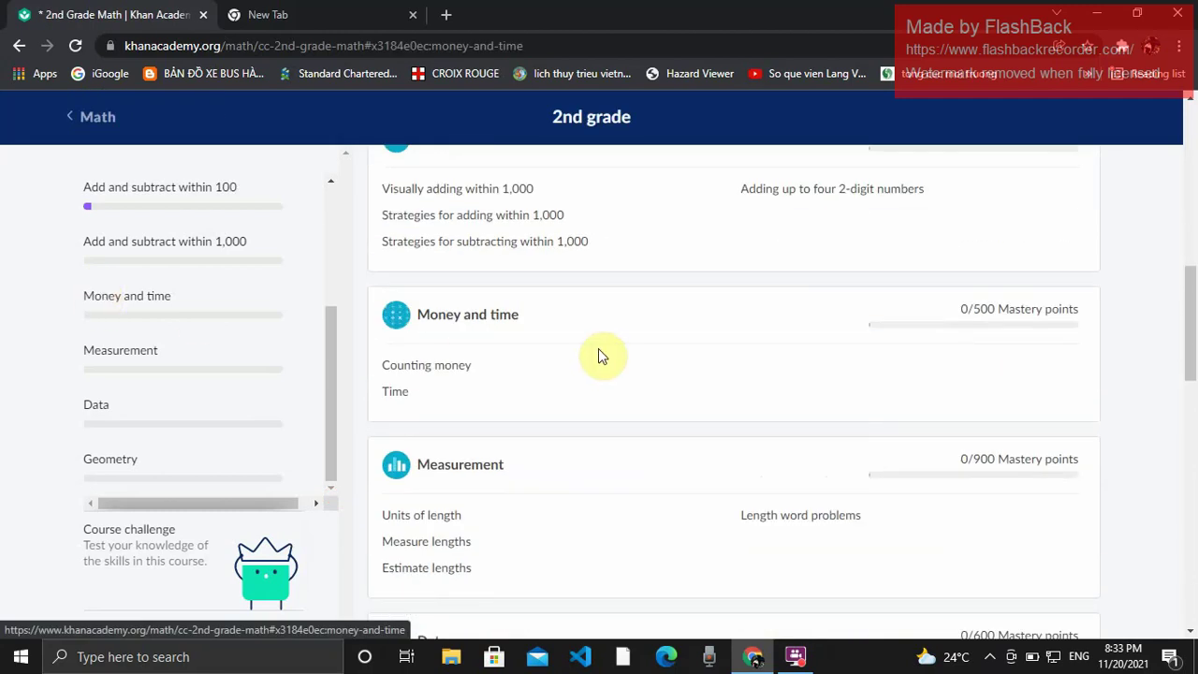
Open the Money and time unit and start its practice "Identify the value of US coins and dollars".
left_click(438, 316)
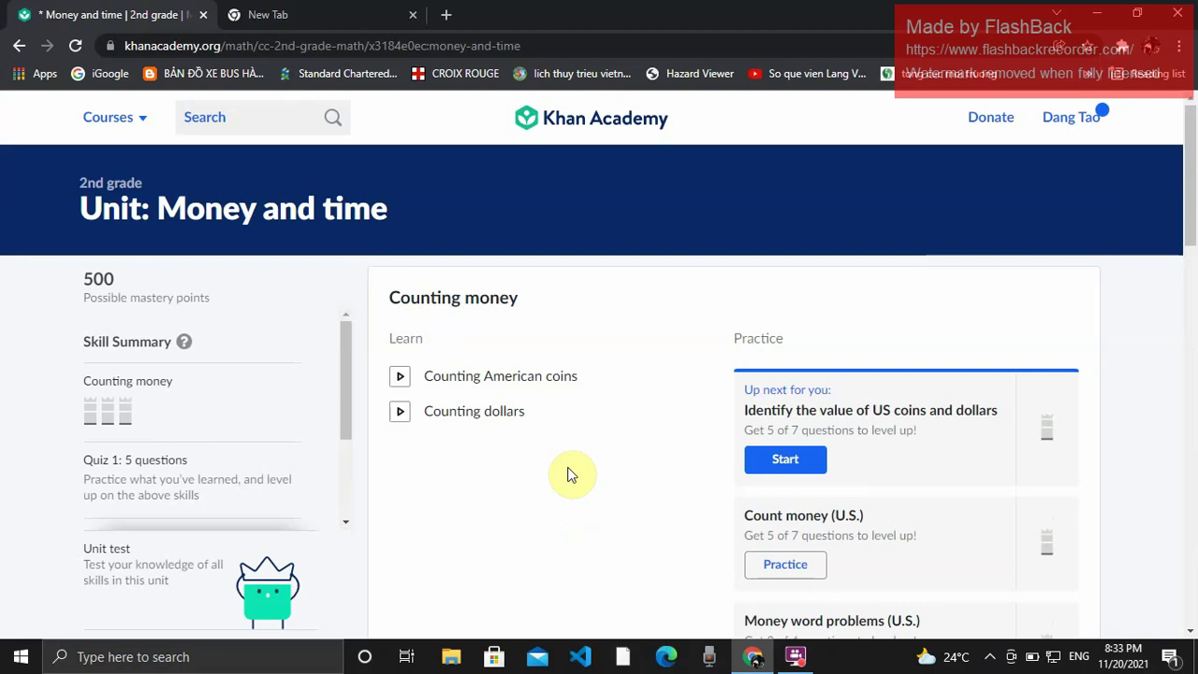
left_click(791, 465)
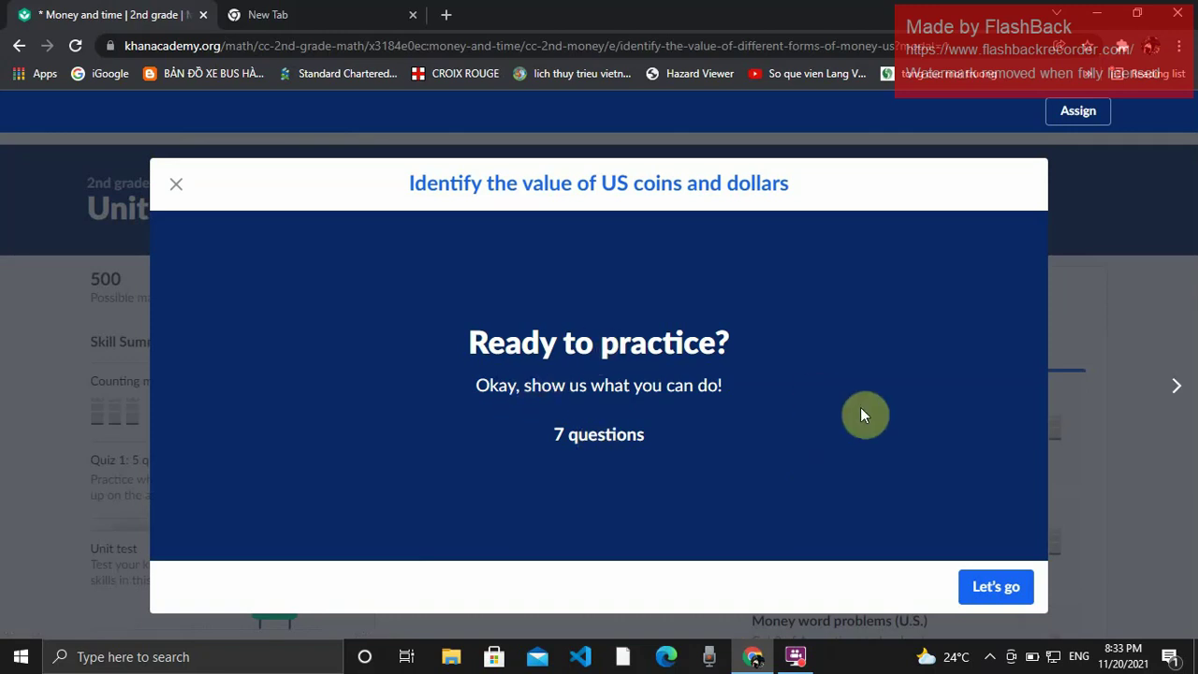
left_click(991, 592)
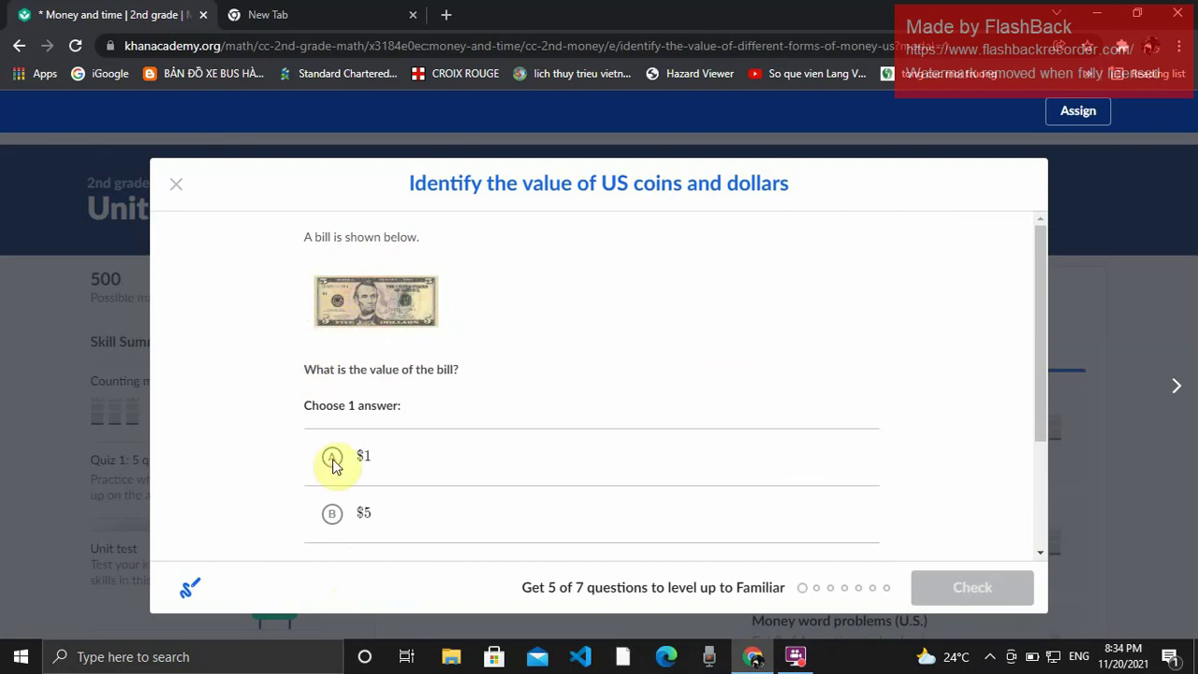
Choose $5 as the value of the pictured bill, submit the answer and continue to the second question.
left_click(329, 513)
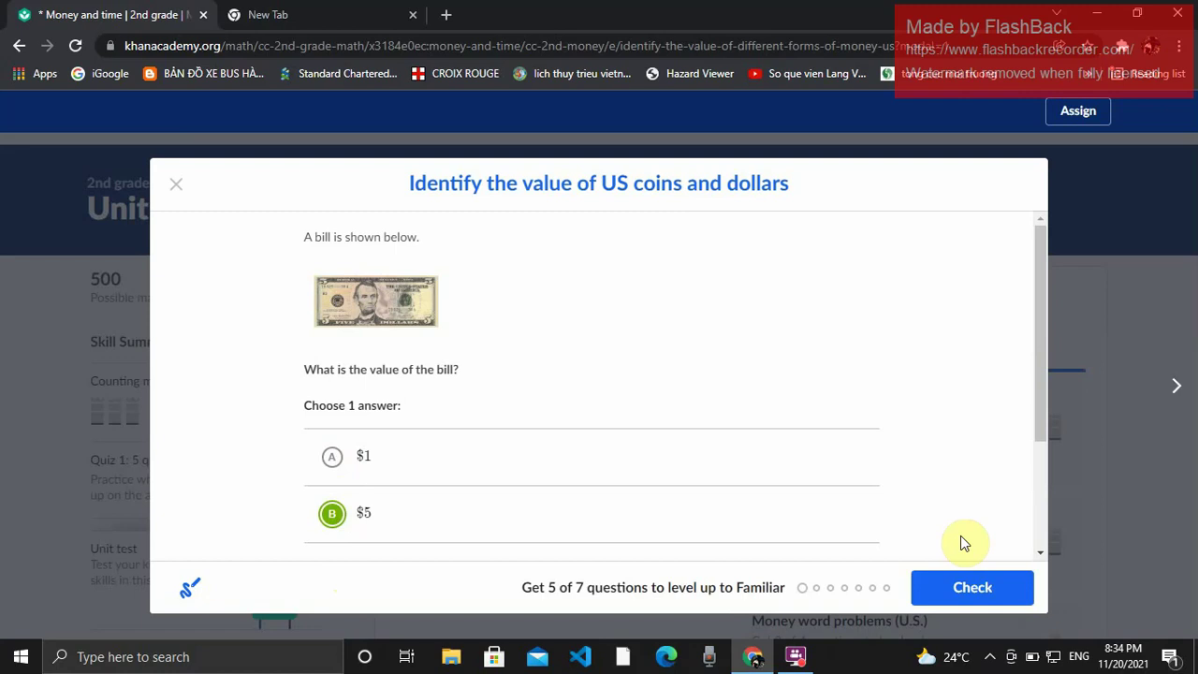
left_click(989, 590)
left_click_drag(1038, 375, 1046, 520)
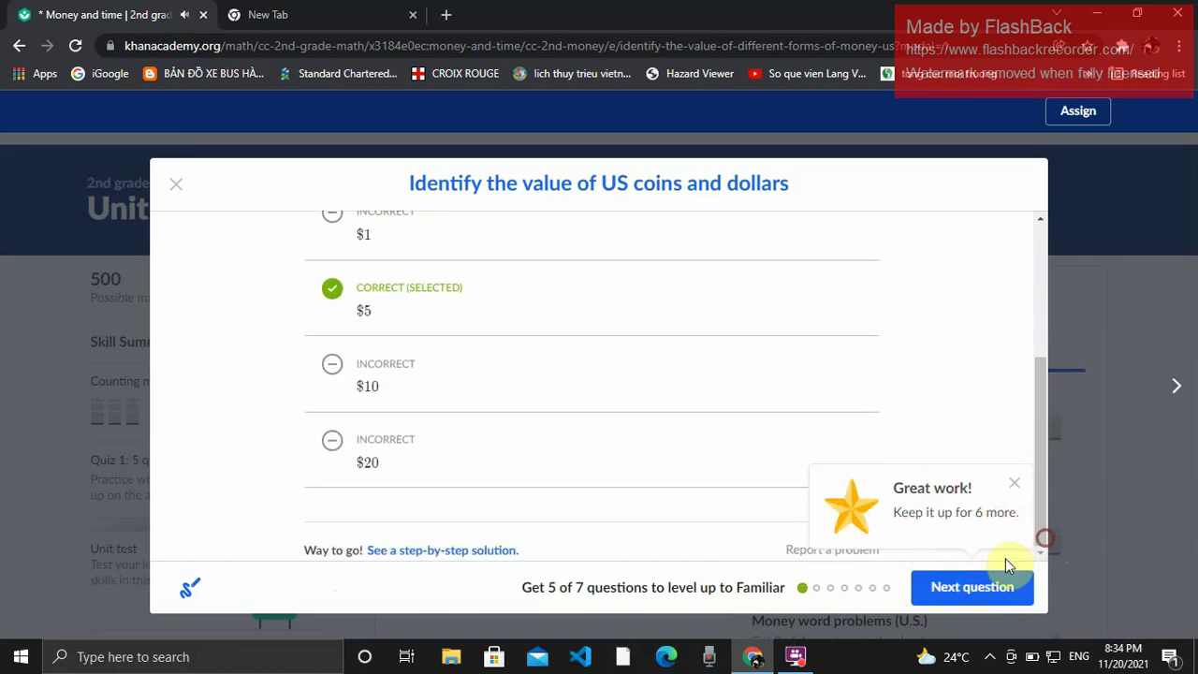
left_click(996, 590)
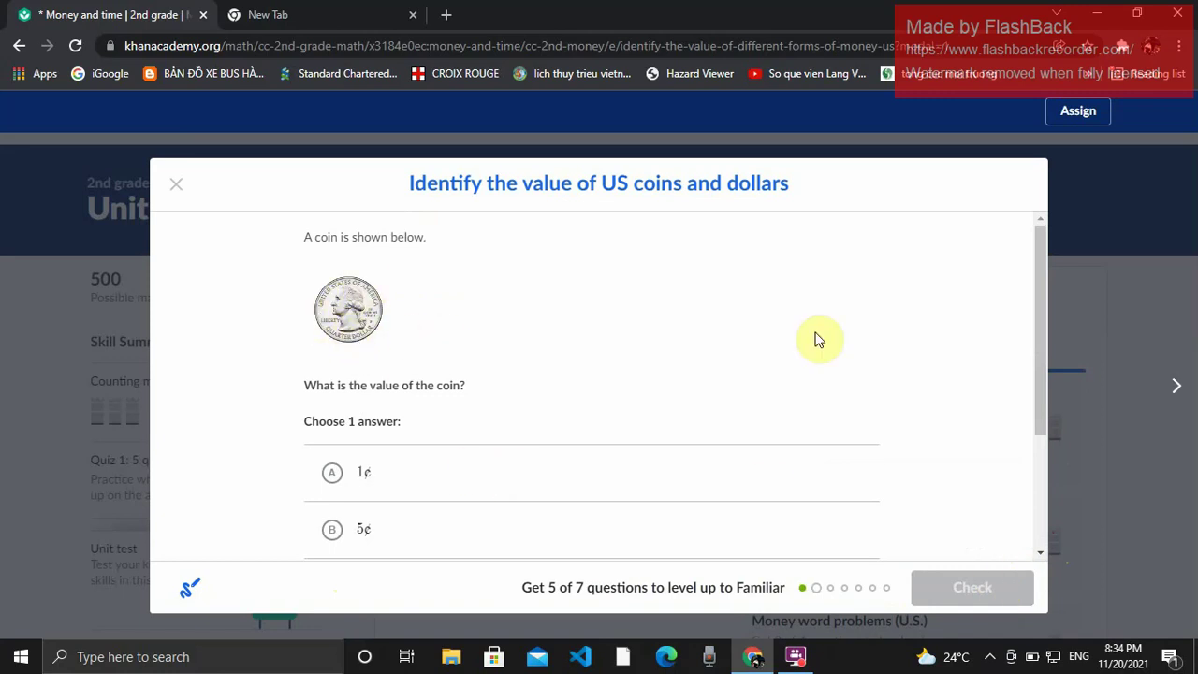
Choose 25¢ as the value of the pictured coin, submit the answer and continue to the third question.
left_click_drag(1040, 343, 1047, 496)
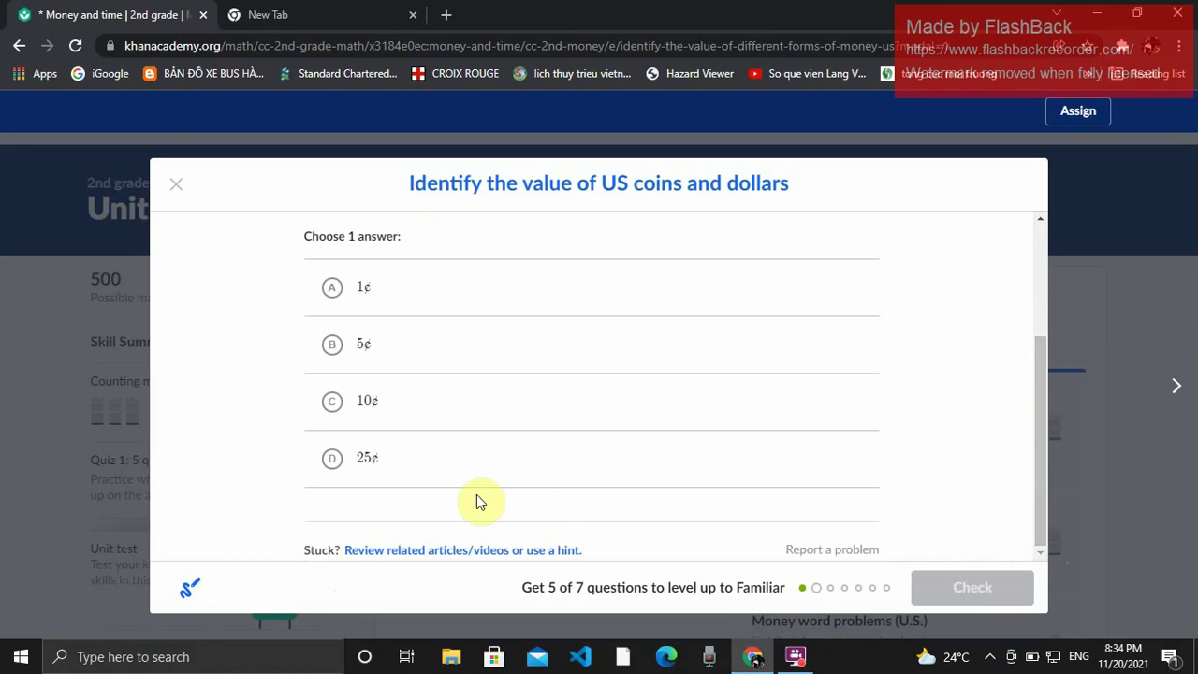
left_click(337, 461)
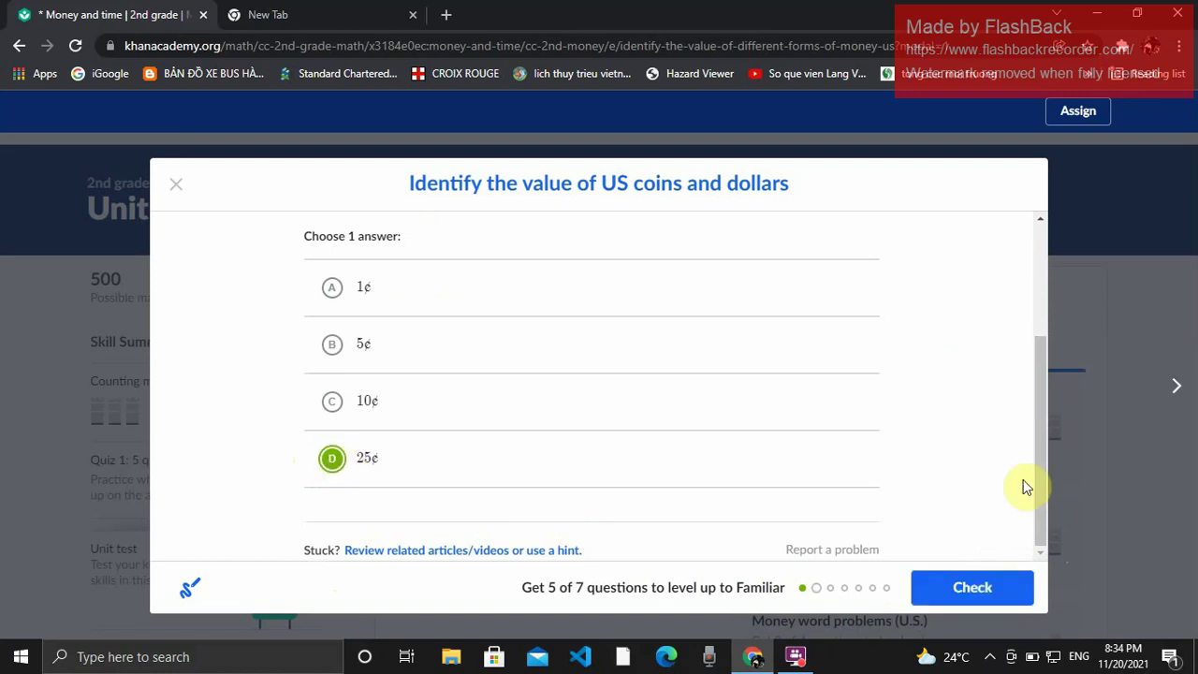
left_click(953, 591)
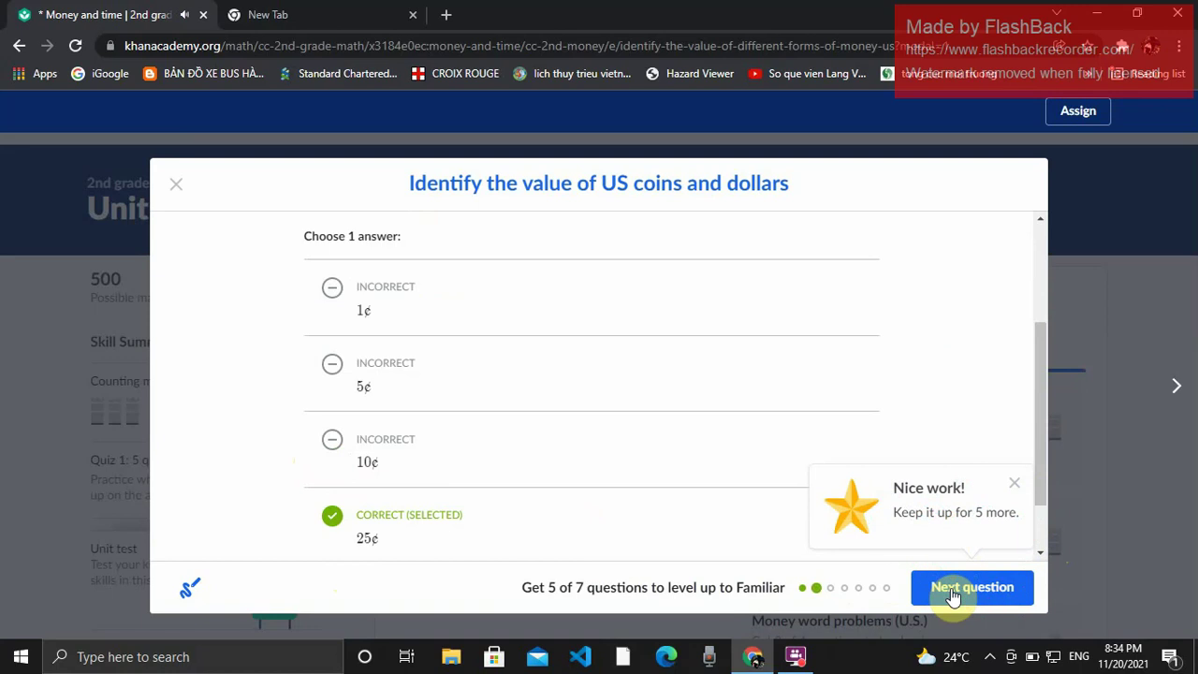
left_click(951, 590)
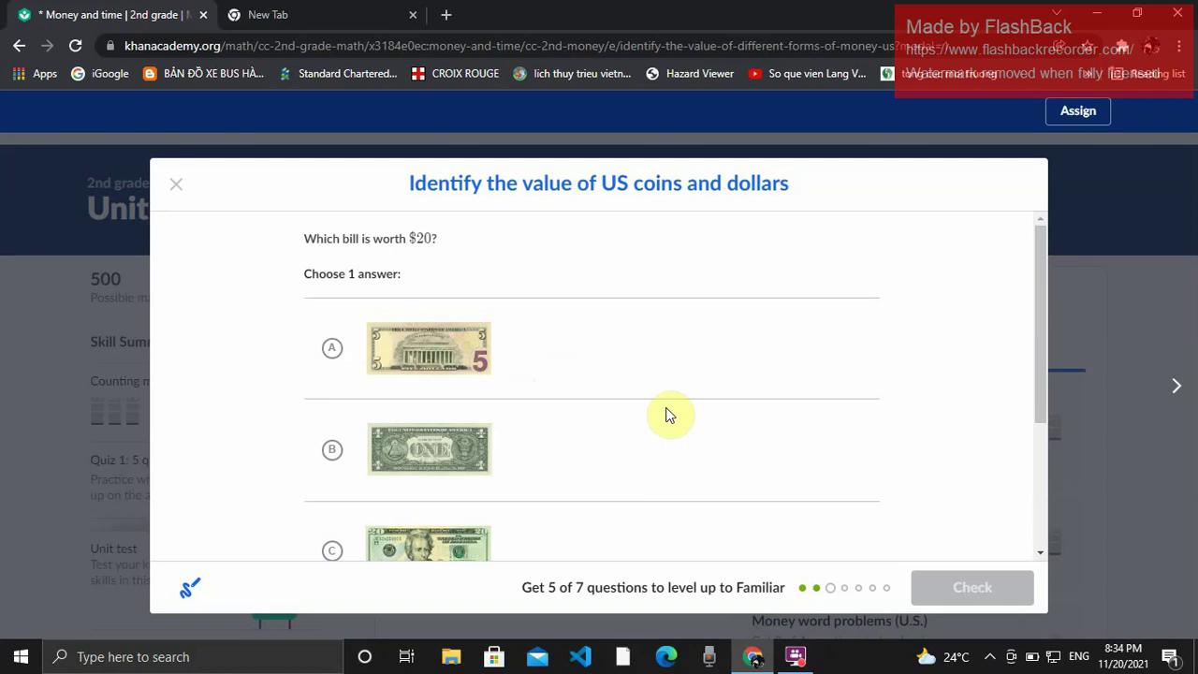
Choose the bill in option C as the one worth $20.
scroll(660, 421, "down", 1)
scroll(513, 471, "down", 2)
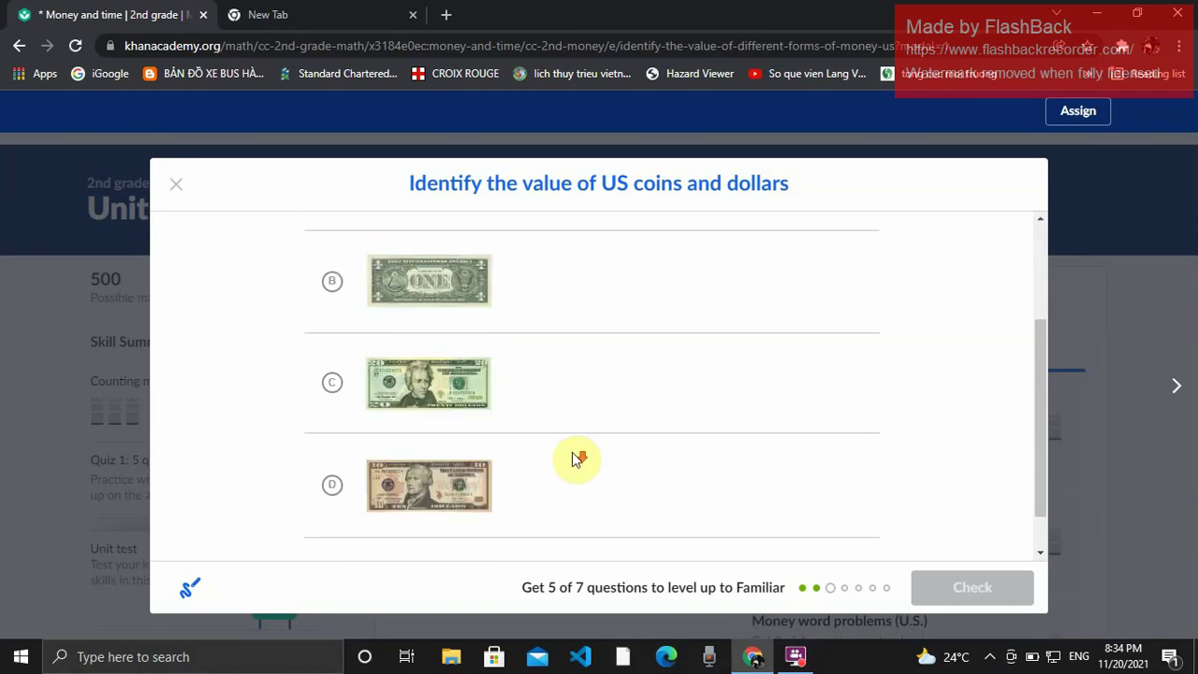
left_click(334, 334)
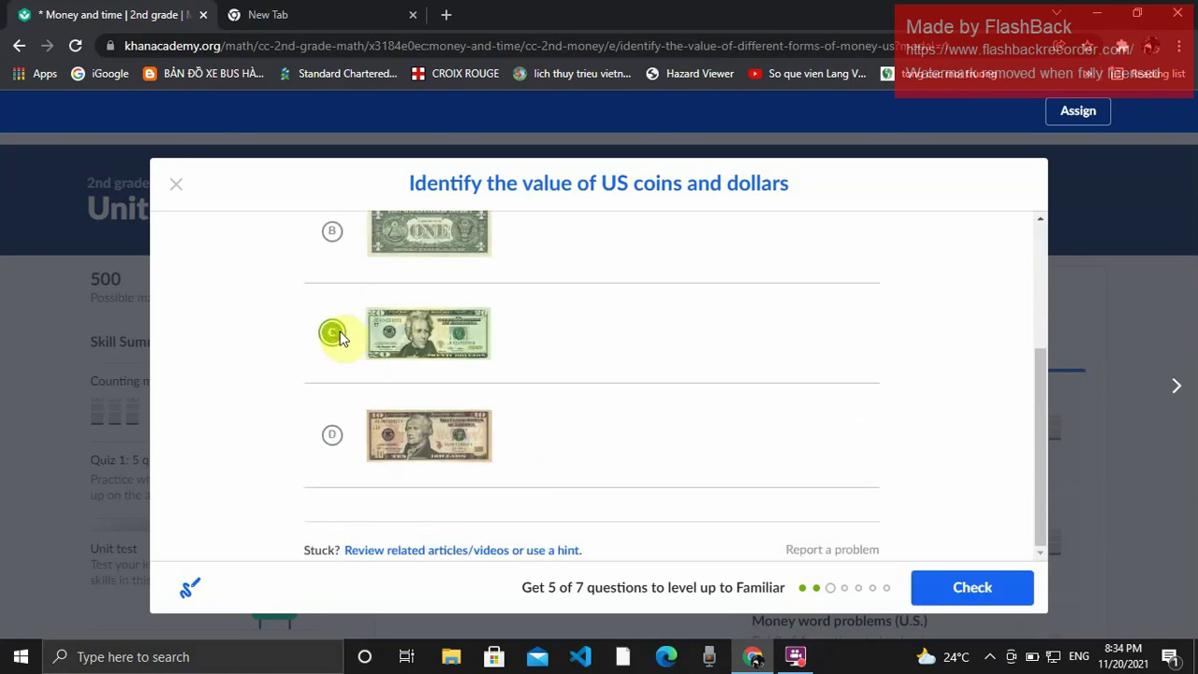